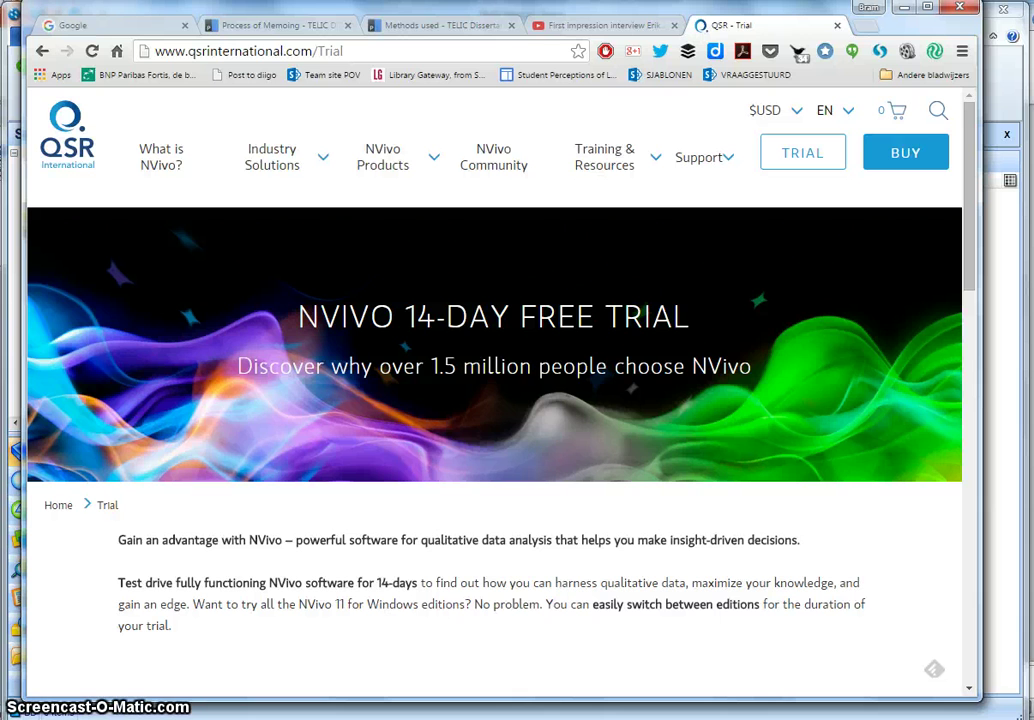
Step: Switch to NVivo, open the Approach model, and widen its detail pane to show more of the diagram
{"action": "key", "text": "alt+Tab"}
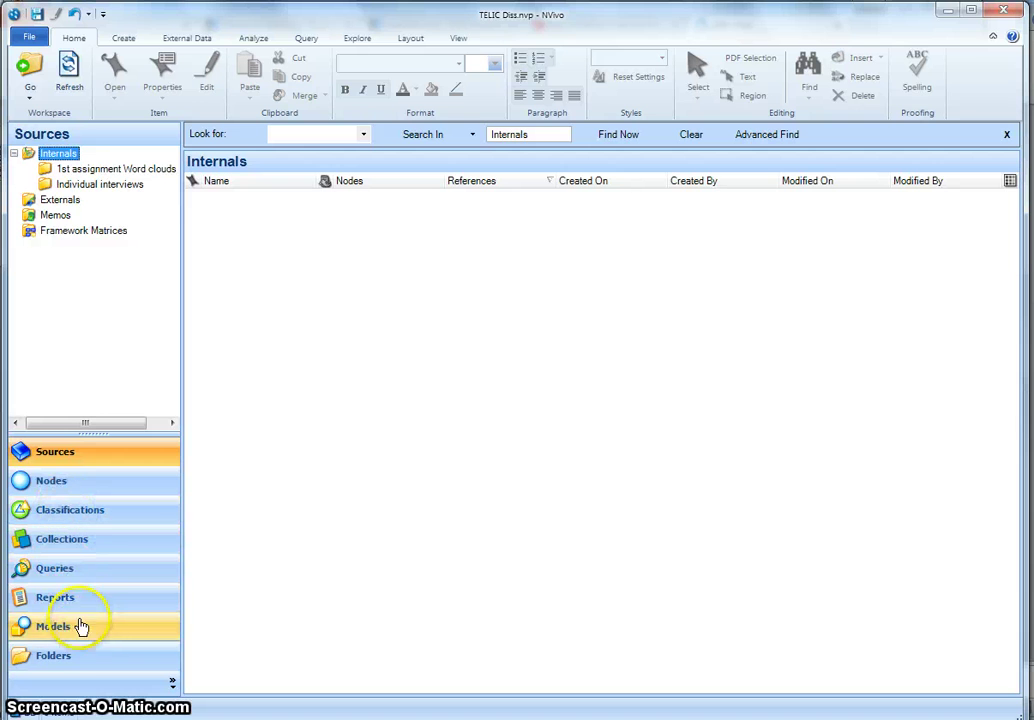
{"action": "left_click", "coordinate": [83, 630]}
{"action": "double_click", "coordinate": [282, 200]}
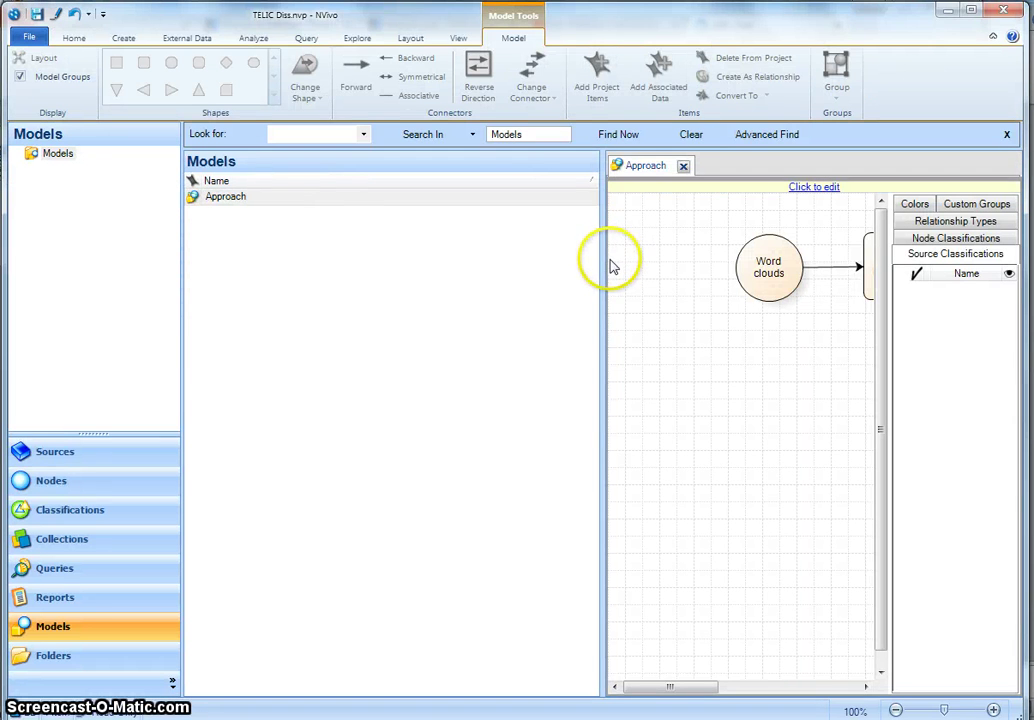
{"action": "left_click_drag", "start_coordinate": [605, 260], "coordinate": [475, 279]}
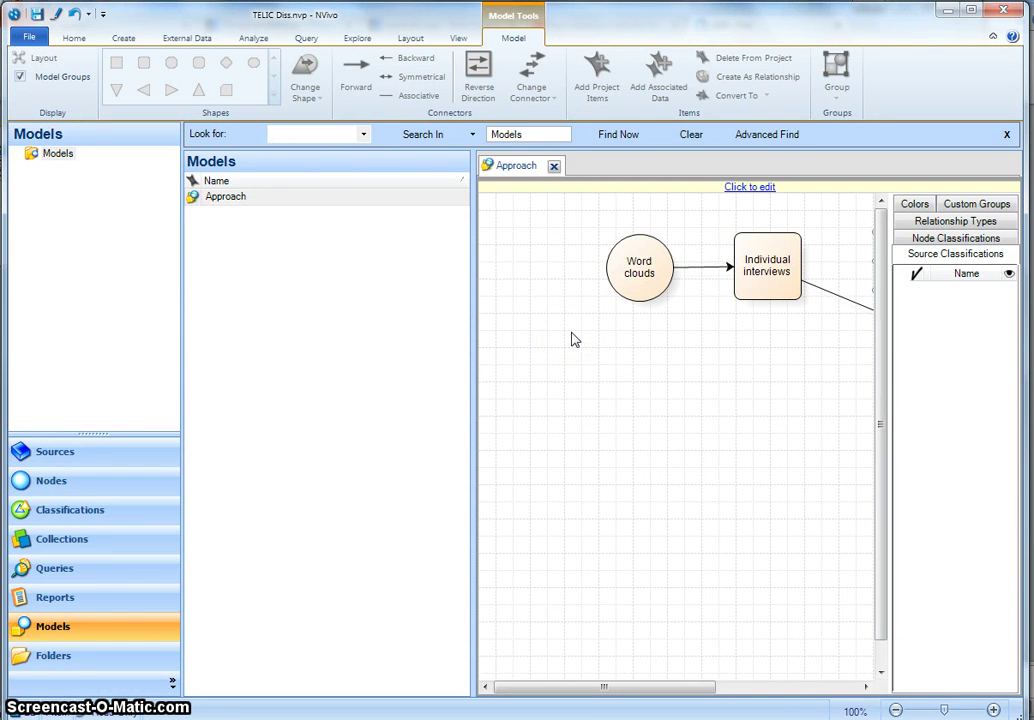
{"action": "left_click", "coordinate": [550, 718]}
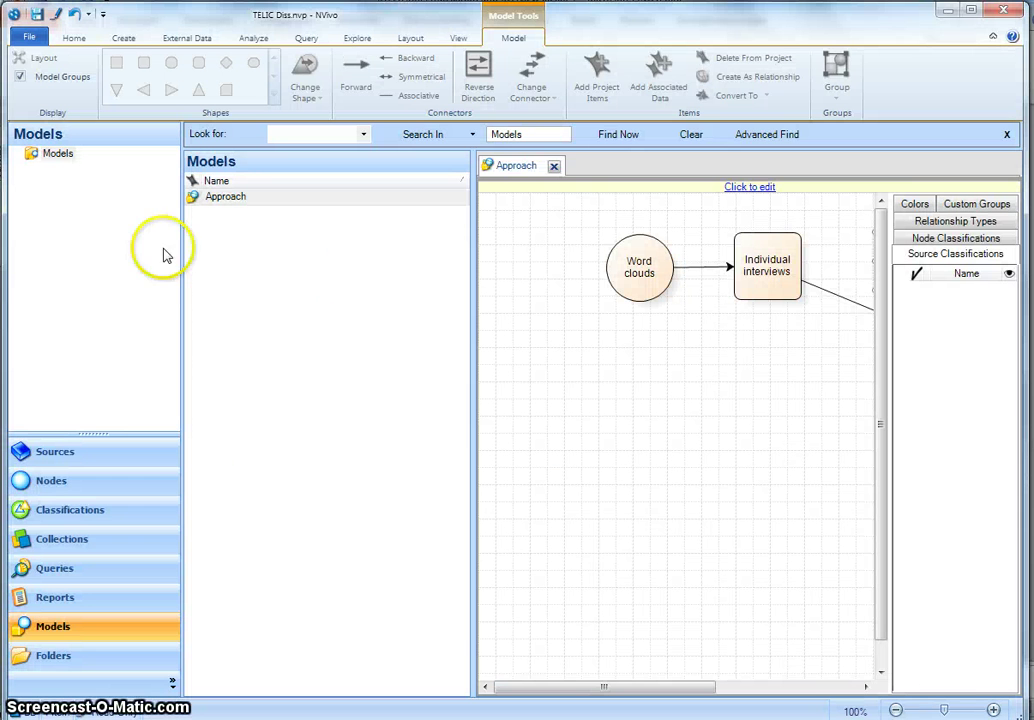
Step: Review the project's sources in the Internals, Externals, 1st assignment Word clouds and Individual interviews folders
{"action": "left_click", "coordinate": [76, 452]}
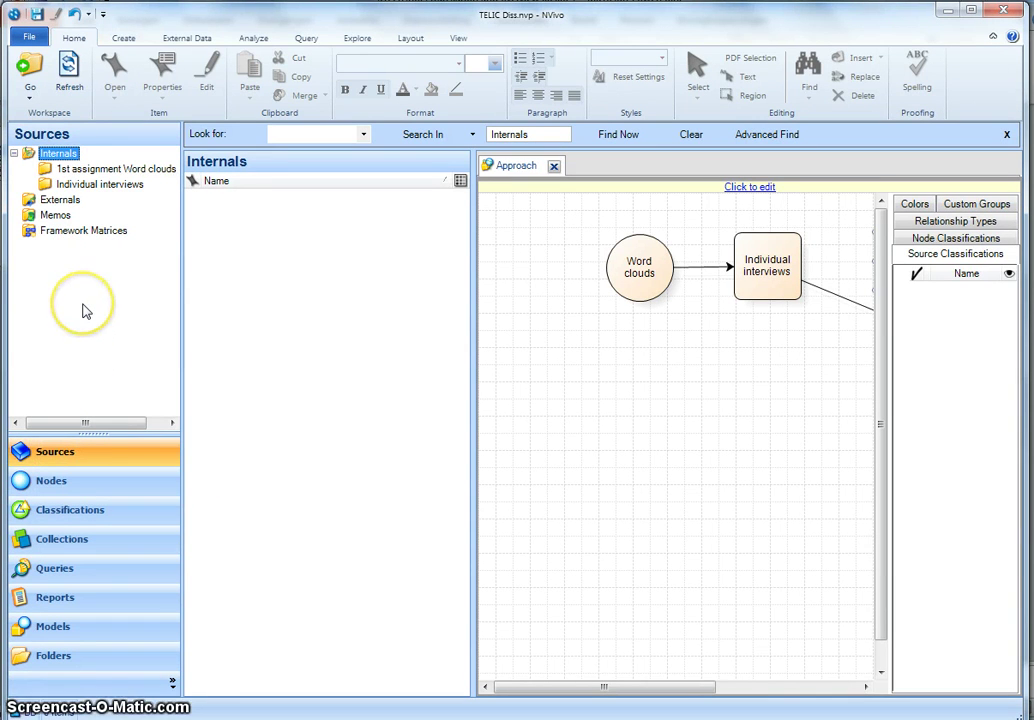
{"action": "left_click", "coordinate": [64, 157]}
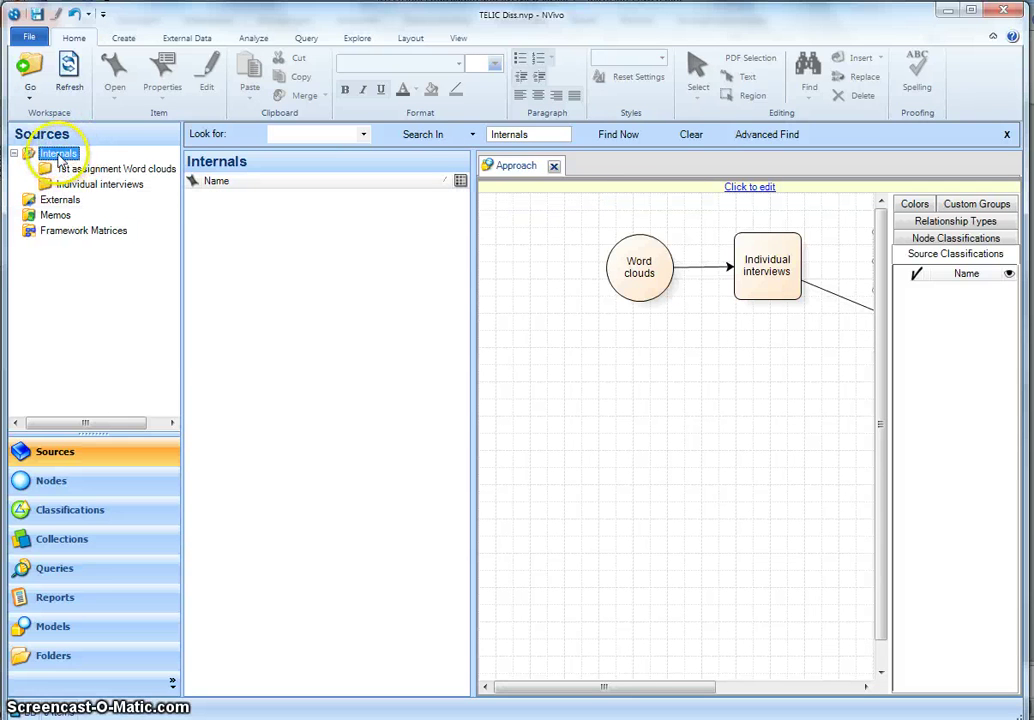
{"action": "left_click", "coordinate": [64, 202]}
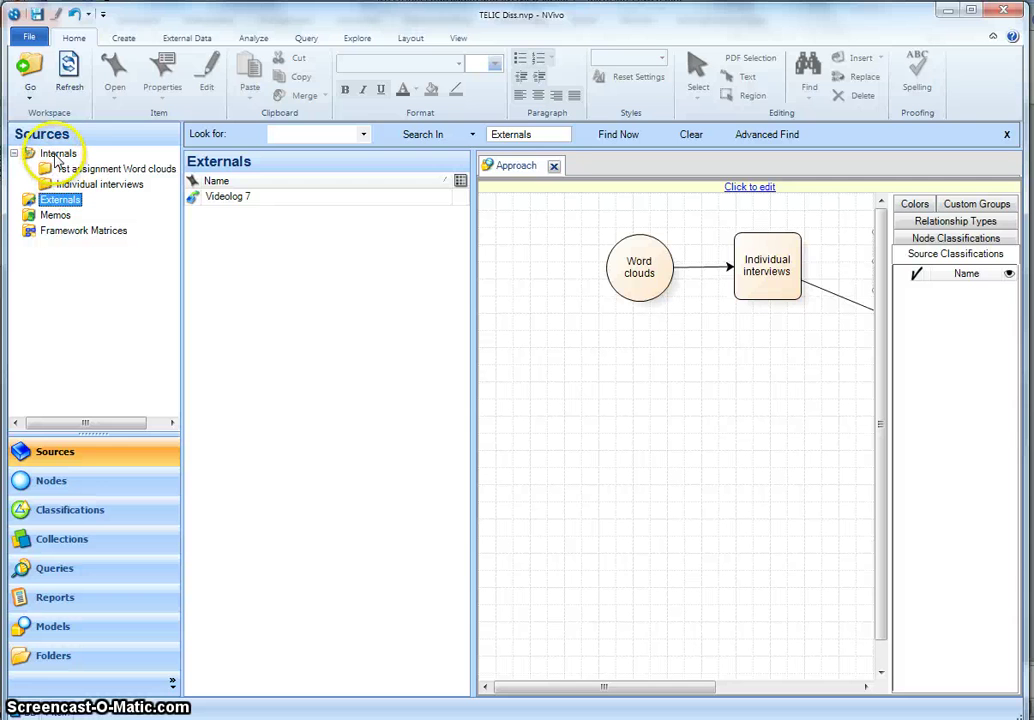
{"action": "left_click", "coordinate": [56, 156]}
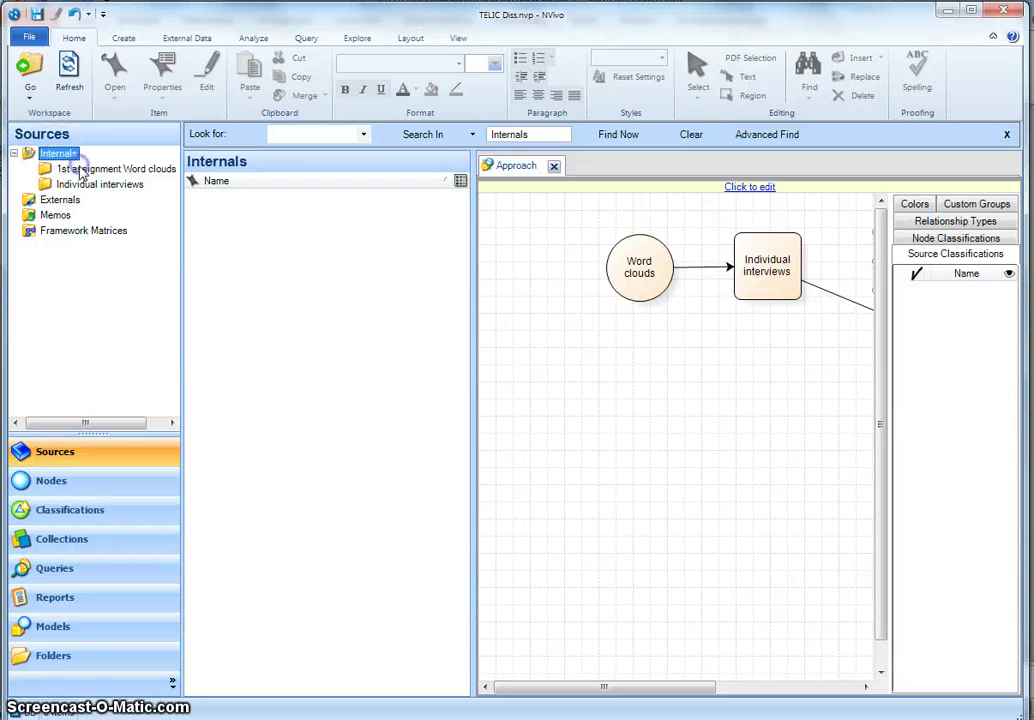
{"action": "left_click", "coordinate": [80, 169]}
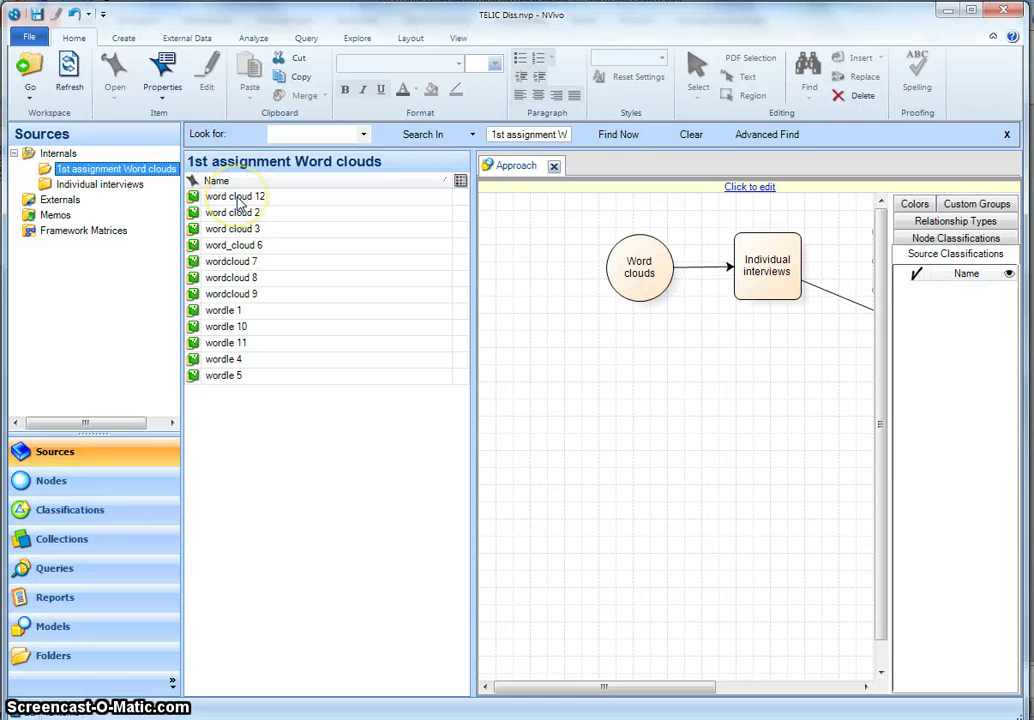
{"action": "left_click", "coordinate": [100, 186]}
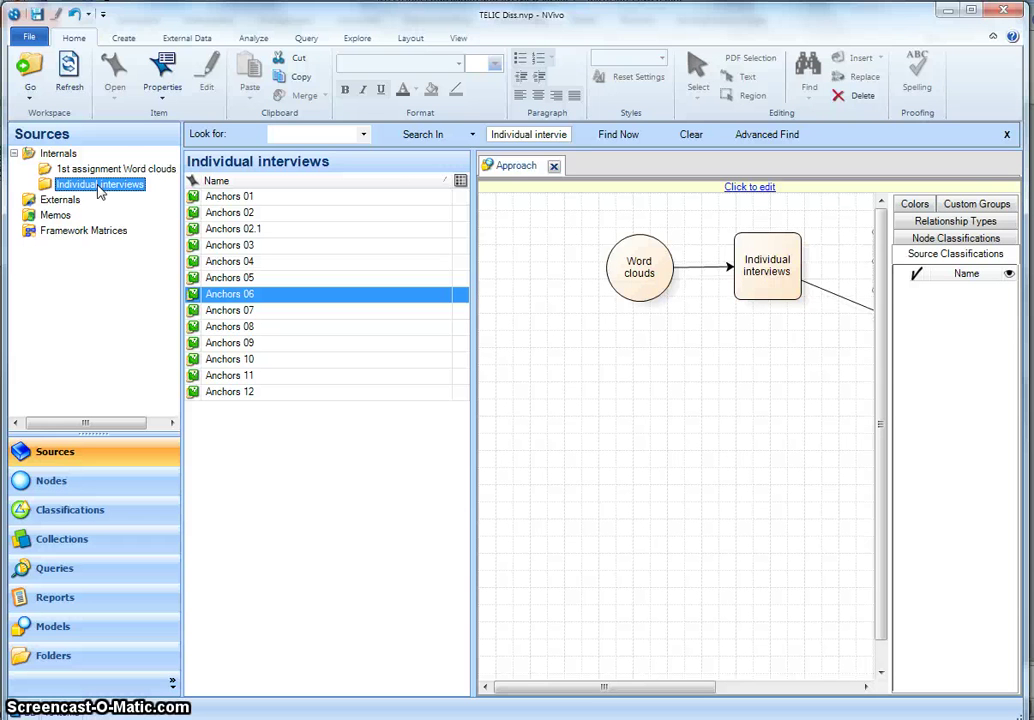
Step: Open wordle 1 from the 1st assignment Word clouds folder and set highlighting to Coding for All Nodes
{"action": "left_click", "coordinate": [101, 169]}
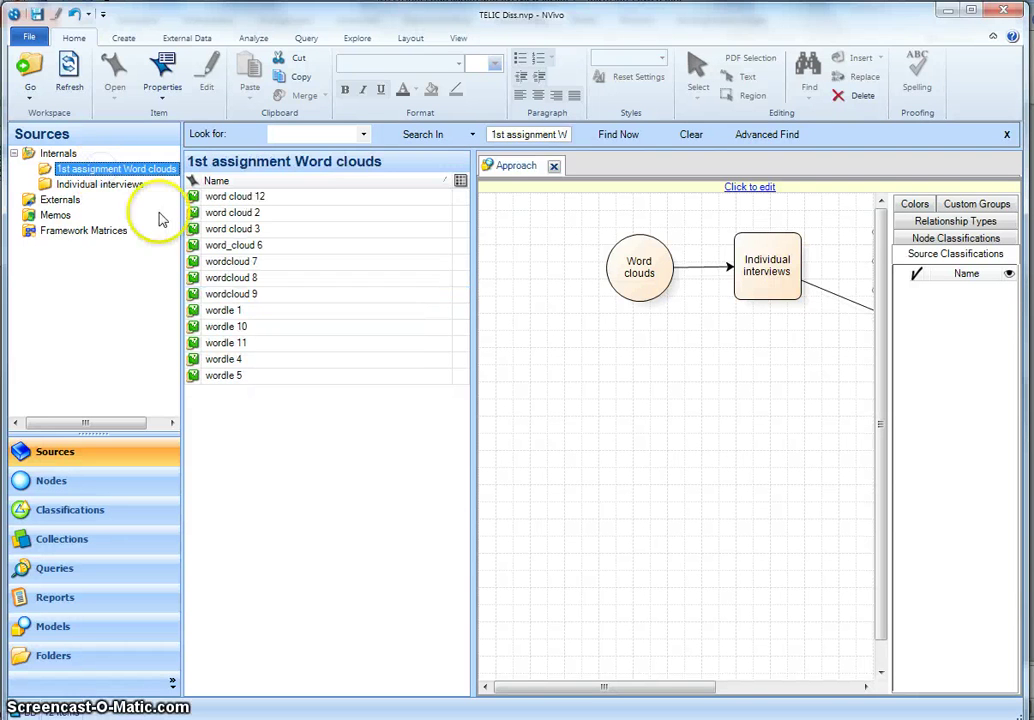
{"action": "double_click", "coordinate": [219, 313]}
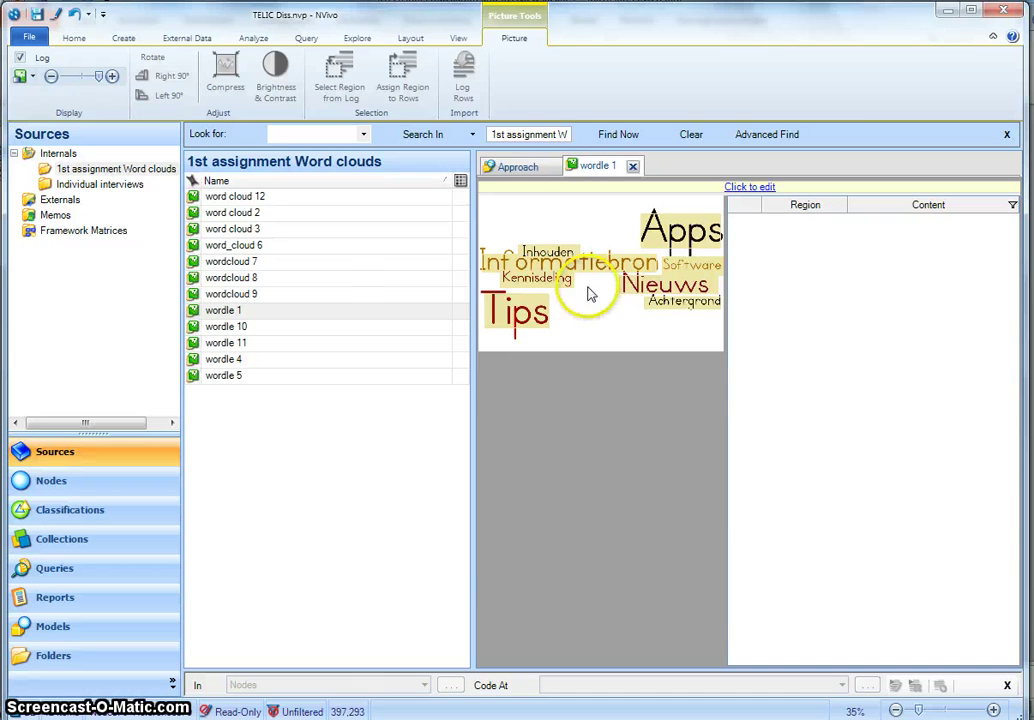
{"action": "left_click", "coordinate": [460, 40]}
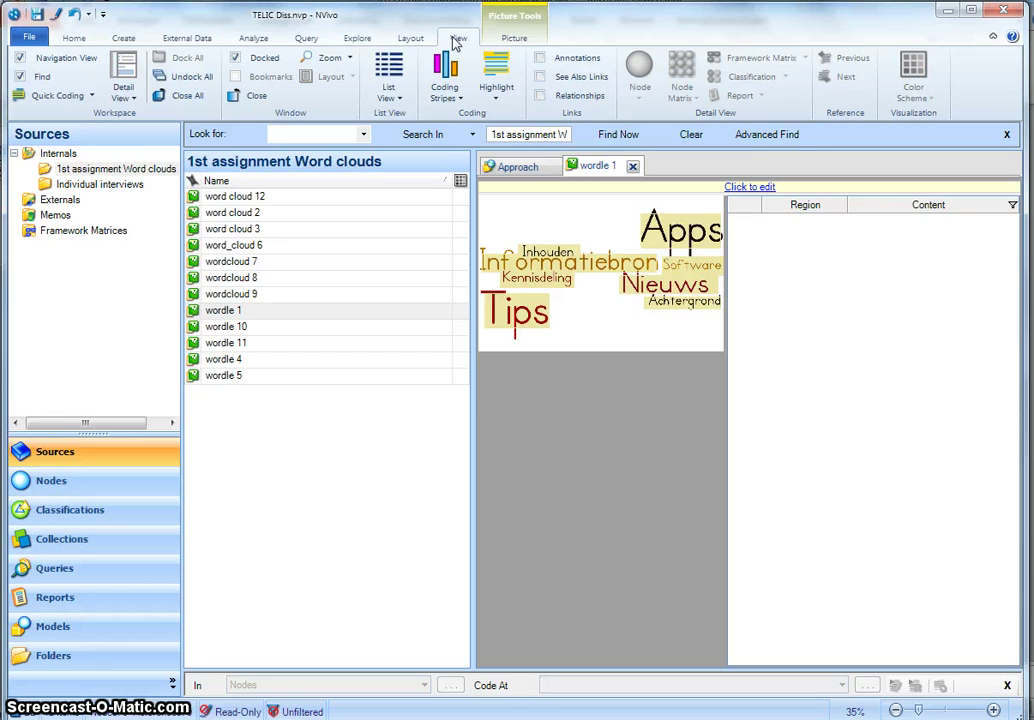
{"action": "left_click", "coordinate": [128, 95]}
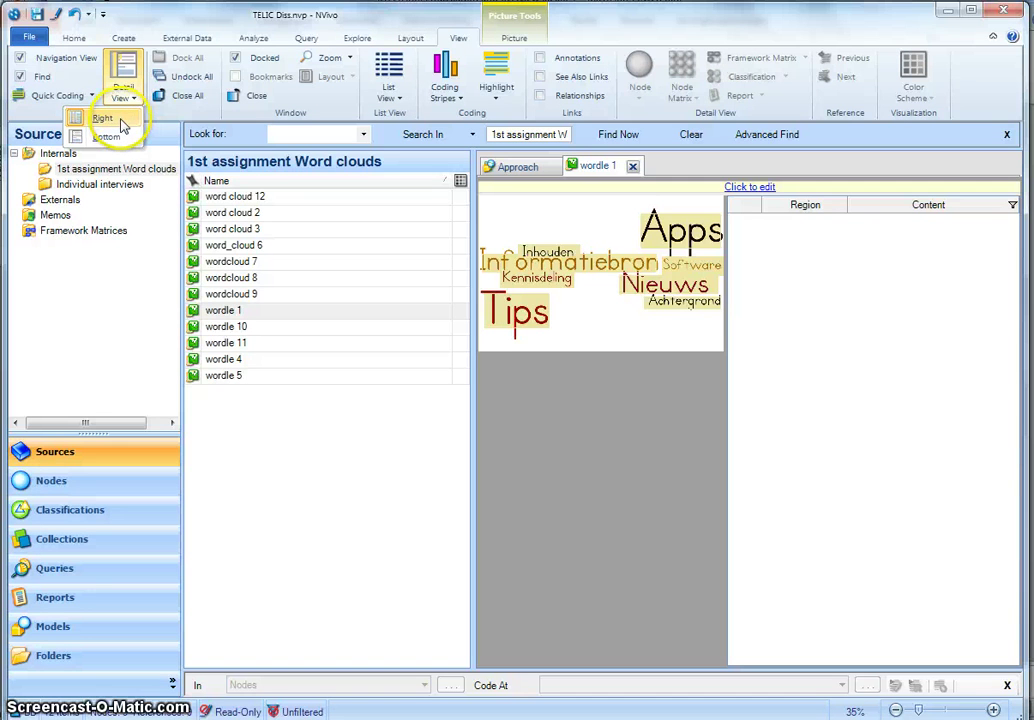
{"action": "left_click", "coordinate": [497, 95]}
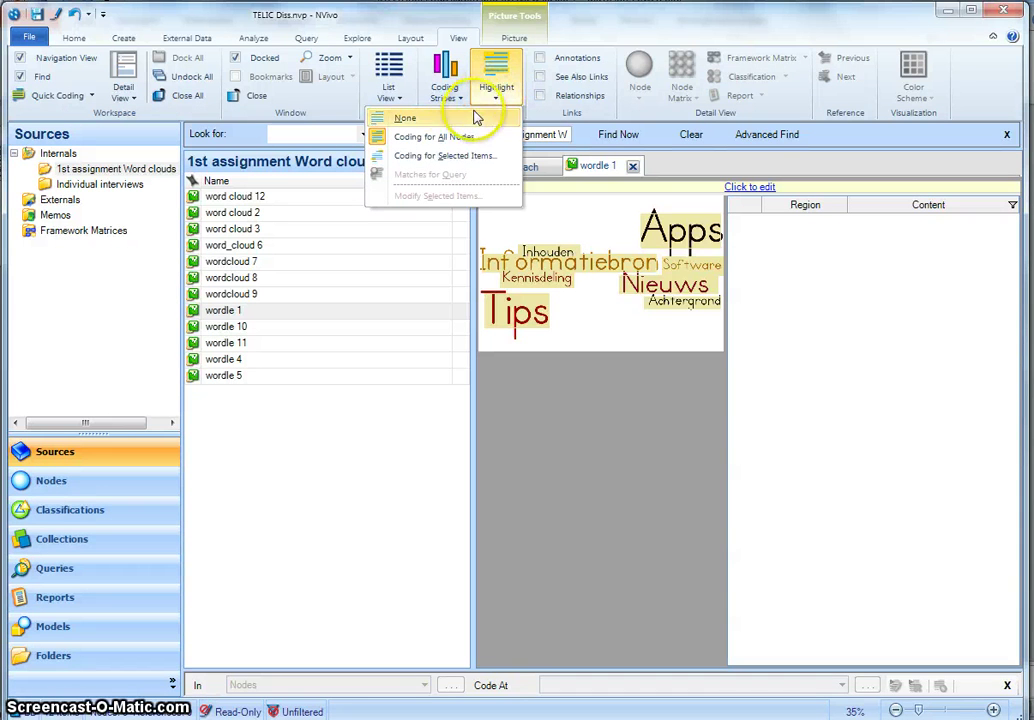
{"action": "left_click", "coordinate": [461, 140]}
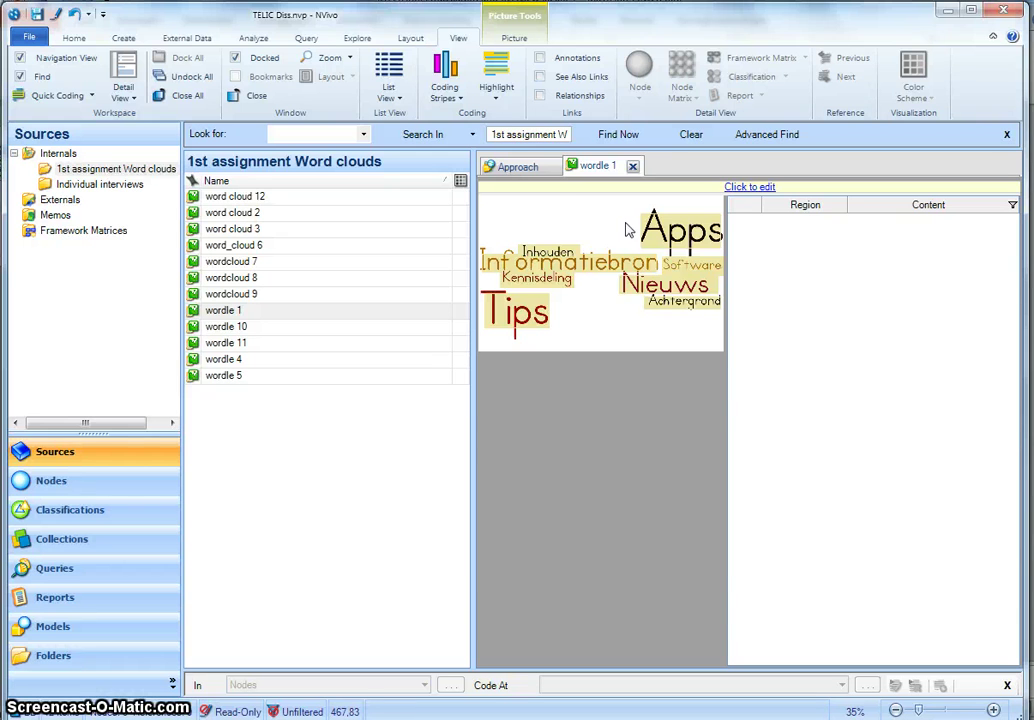
{"action": "left_click_drag", "start_coordinate": [570, 212], "coordinate": [634, 247]}
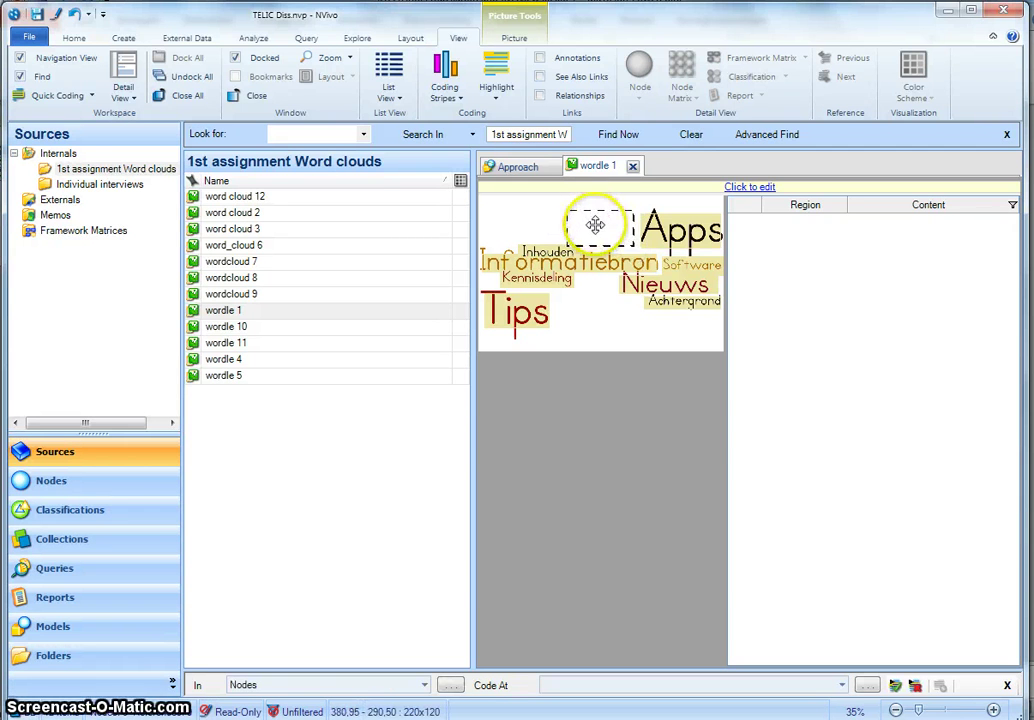
{"action": "right_click", "coordinate": [595, 225]}
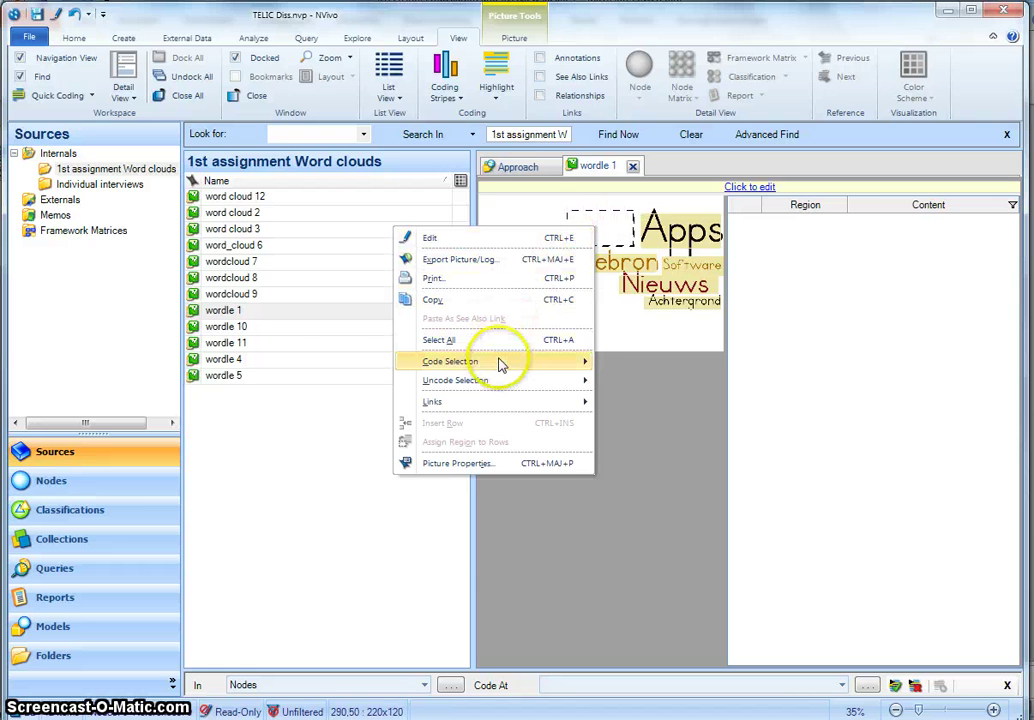
{"action": "mouse_move", "coordinate": [500, 362]}
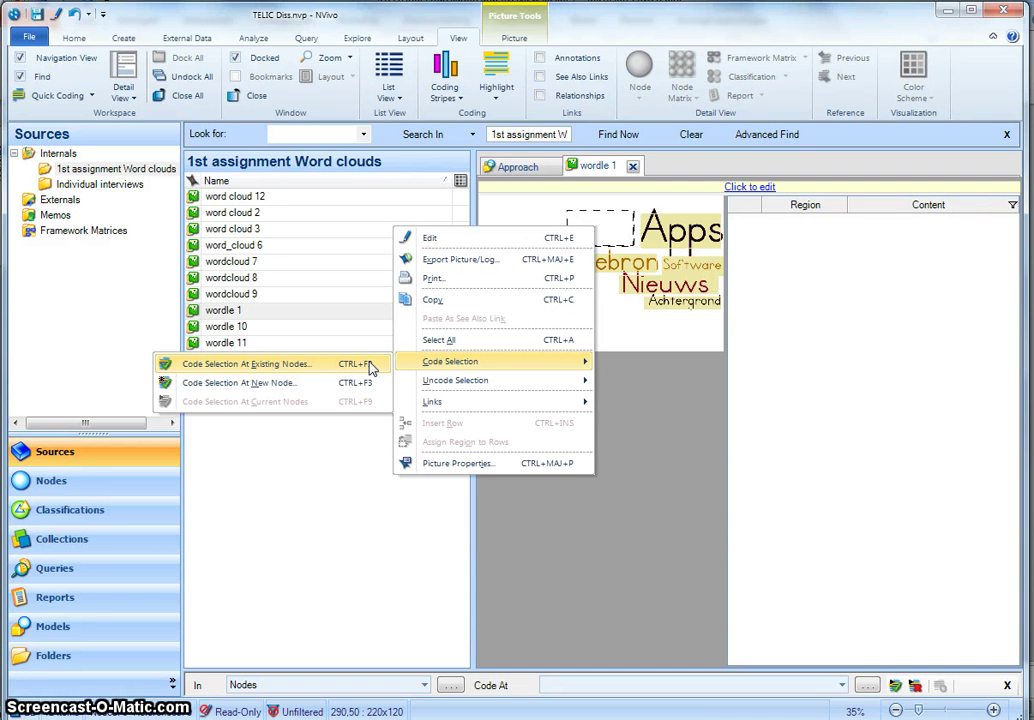
{"action": "left_click", "coordinate": [346, 382]}
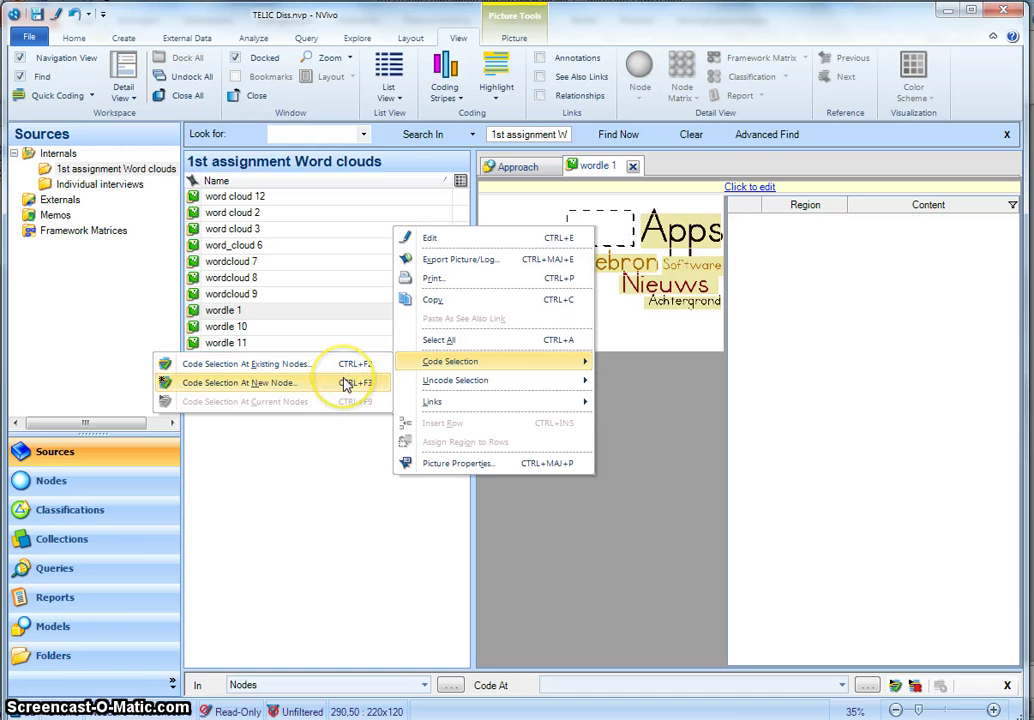
{"action": "left_click", "coordinate": [665, 377]}
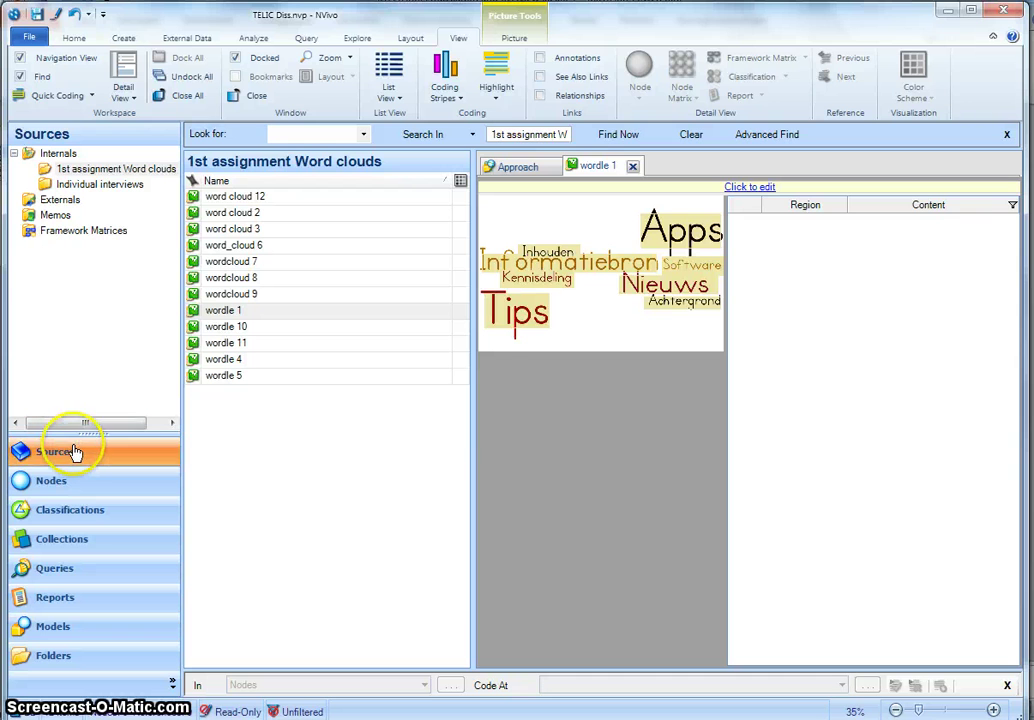
Step: View the top-level nodes, return to the sources, and open wordcloud 8 with coding highlighted for all nodes
{"action": "left_click", "coordinate": [56, 481]}
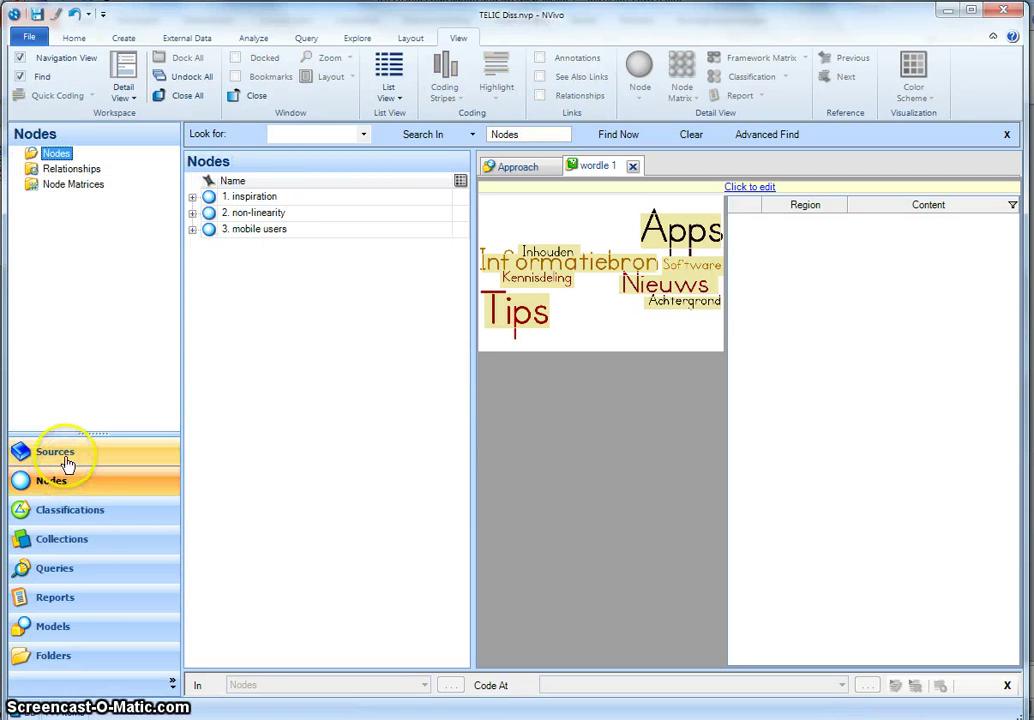
{"action": "left_click", "coordinate": [67, 462]}
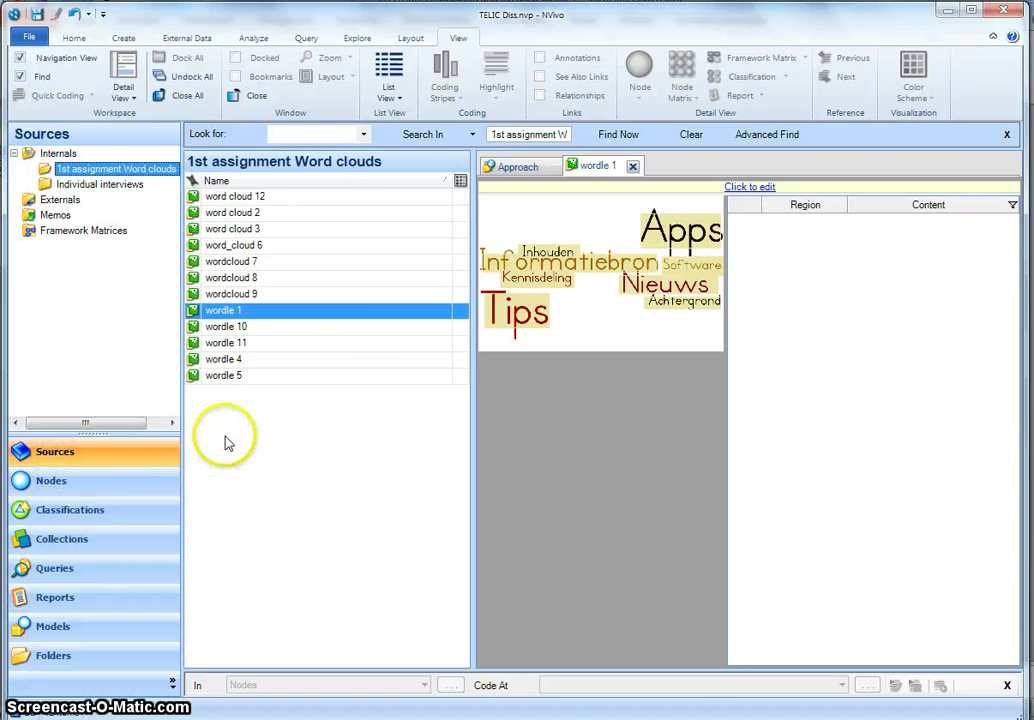
{"action": "double_click", "coordinate": [250, 280]}
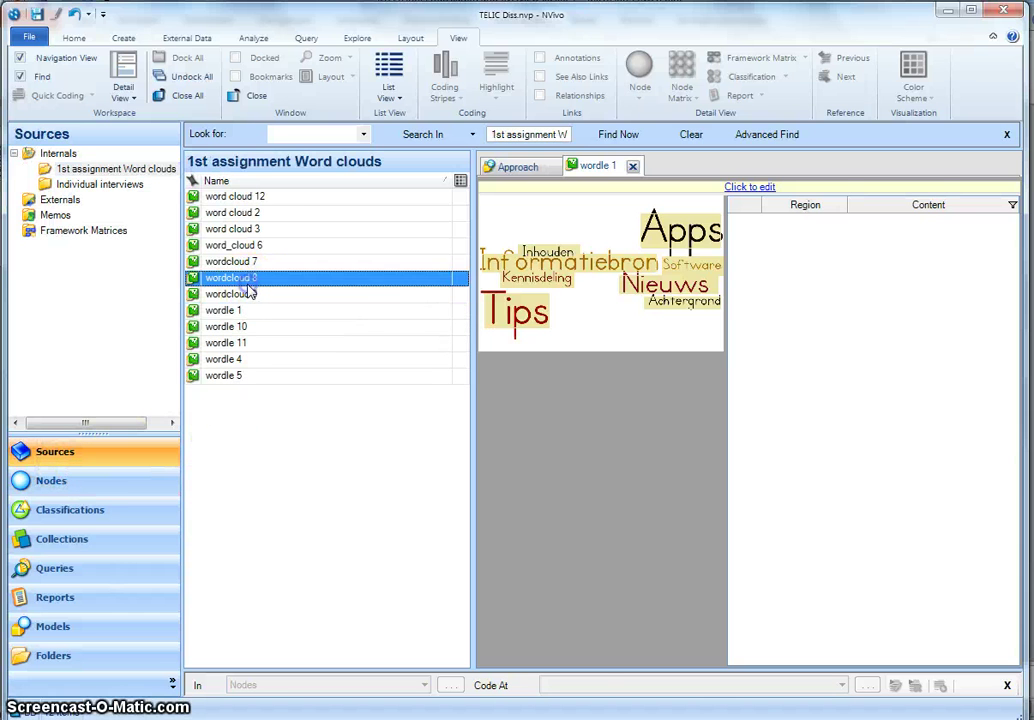
{"action": "left_click", "coordinate": [457, 38]}
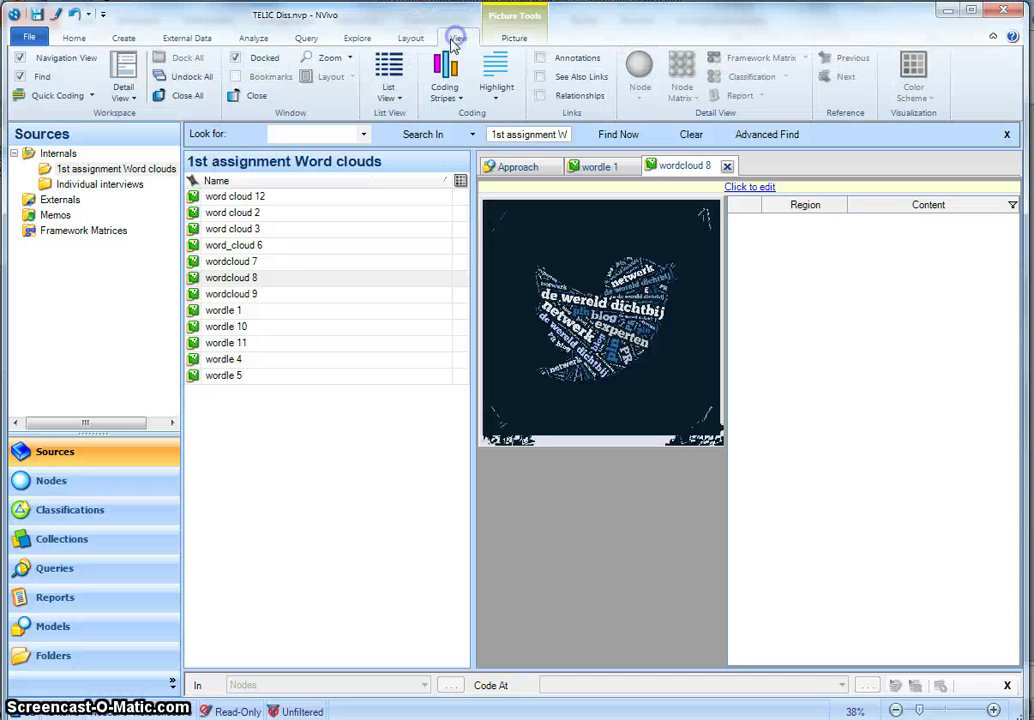
{"action": "left_click", "coordinate": [496, 90]}
{"action": "left_click", "coordinate": [430, 132]}
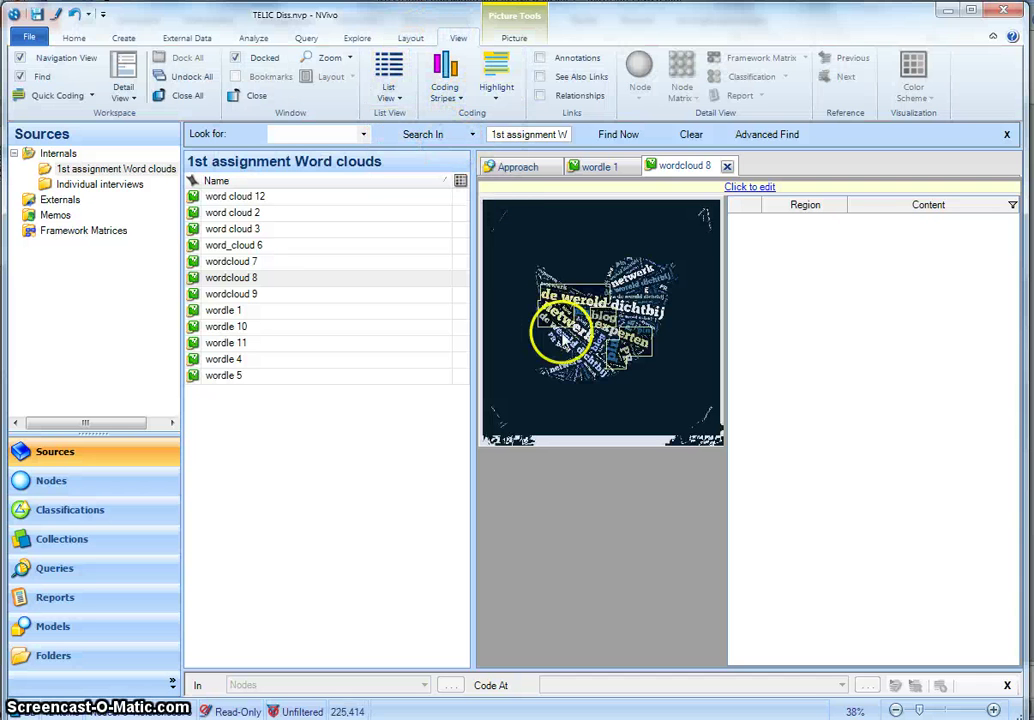
Step: Open the Anchors 02.1 and Anchors 03 pictures from Individual interviews, enlarging the picture area of Anchors 02.1
{"action": "left_click", "coordinate": [100, 184]}
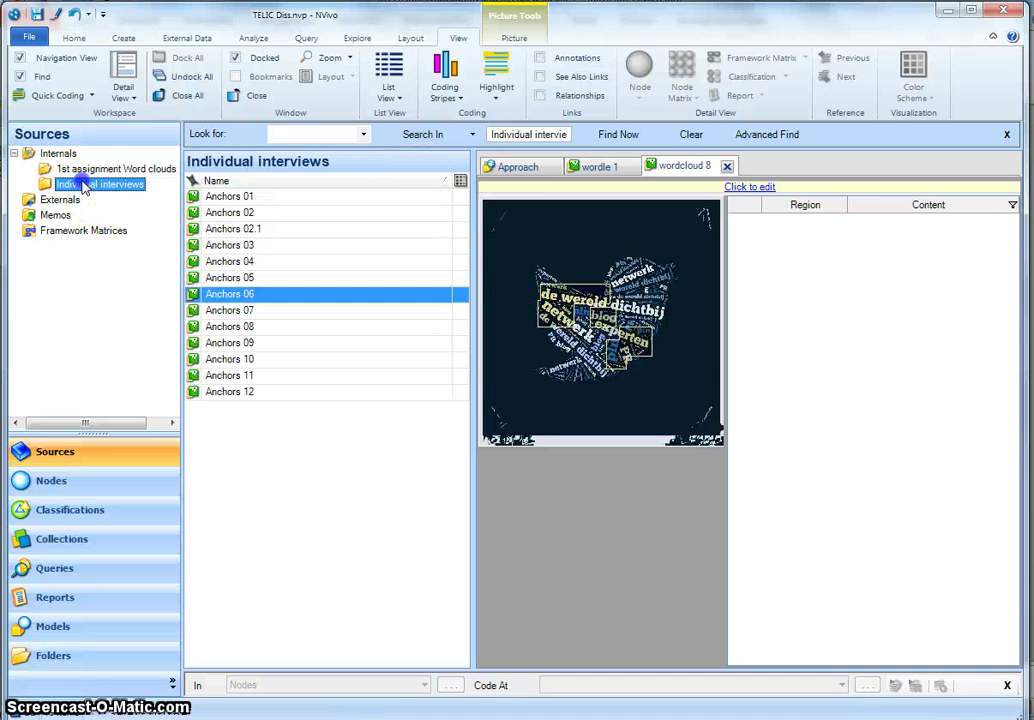
{"action": "left_click", "coordinate": [253, 231]}
{"action": "double_click", "coordinate": [253, 231]}
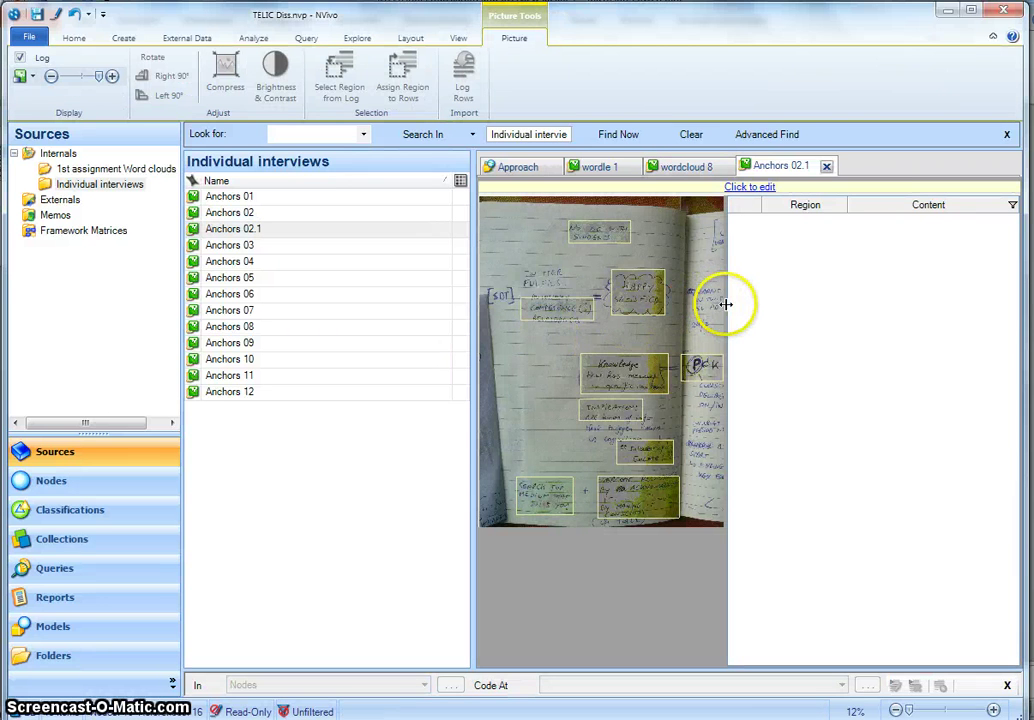
{"action": "left_click", "coordinate": [762, 315]}
{"action": "left_click_drag", "start_coordinate": [762, 315], "coordinate": [820, 312]}
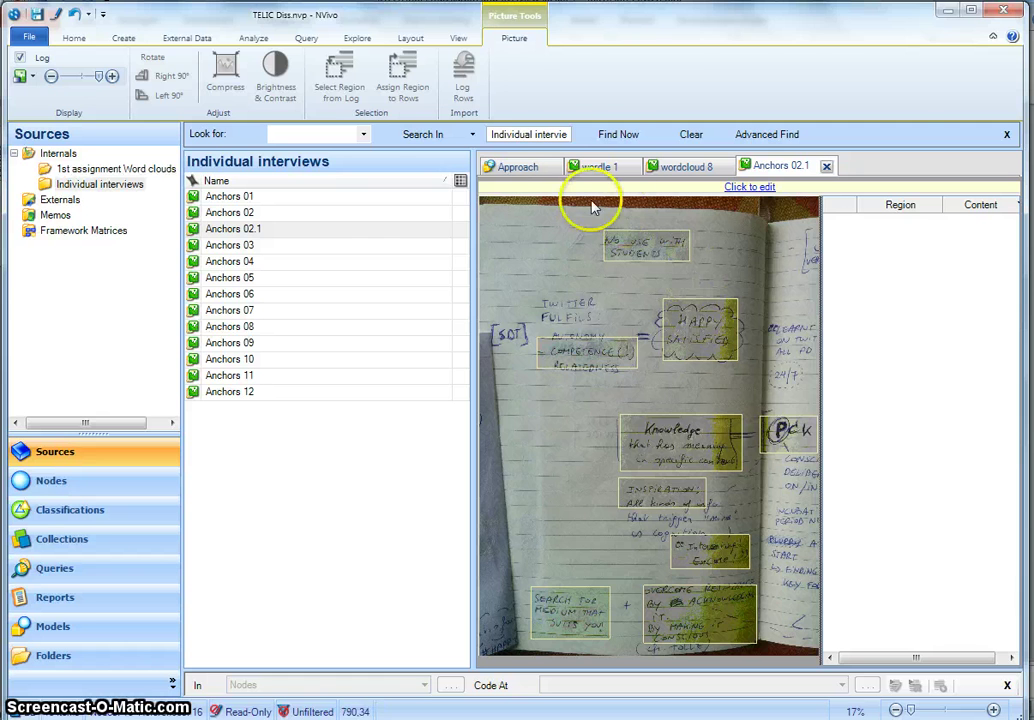
{"action": "left_click", "coordinate": [299, 247]}
{"action": "double_click", "coordinate": [299, 250]}
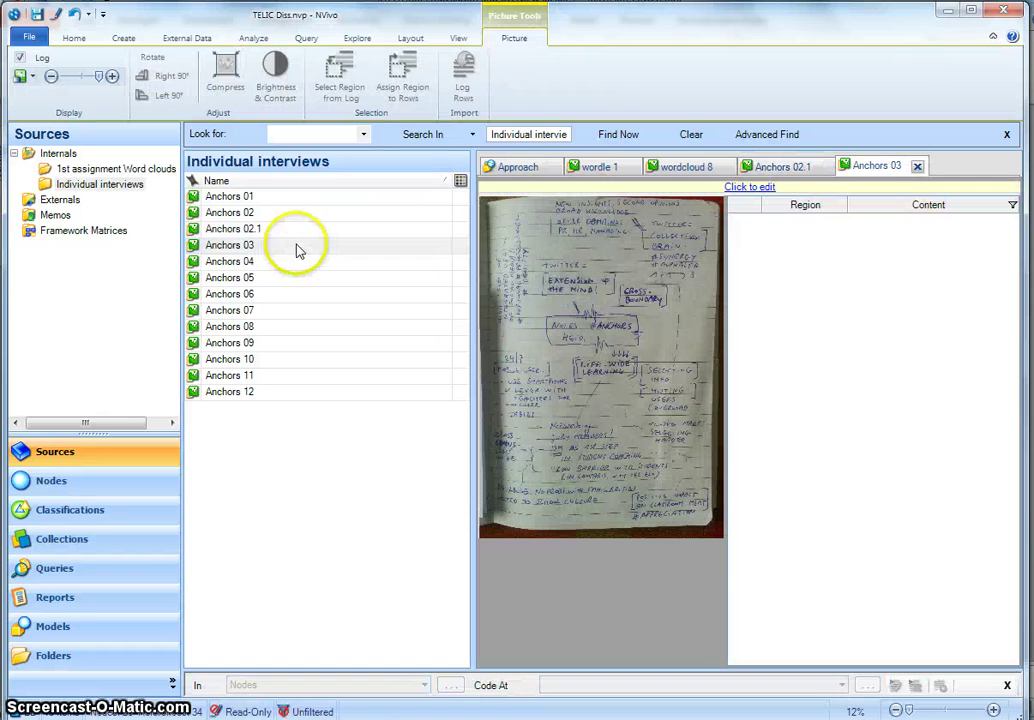
Step: Switch to the PowerPoint presentation and view the videolog relation diagrams on slides 3 and 4
{"action": "left_click", "coordinate": [113, 481]}
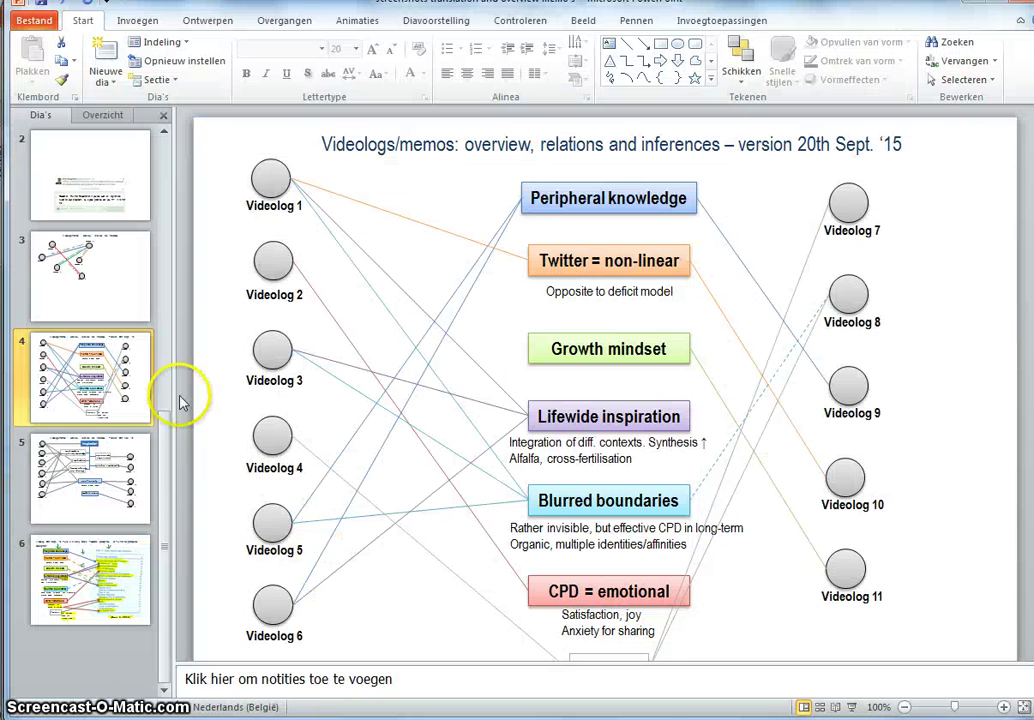
{"action": "left_click", "coordinate": [86, 280]}
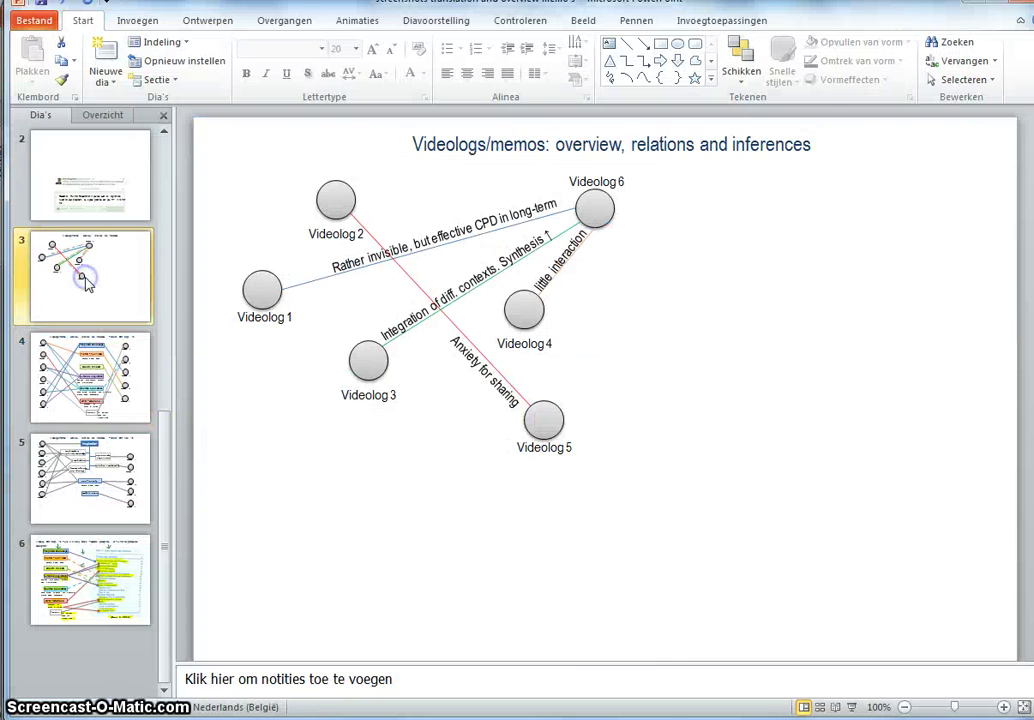
{"action": "left_click", "coordinate": [112, 362]}
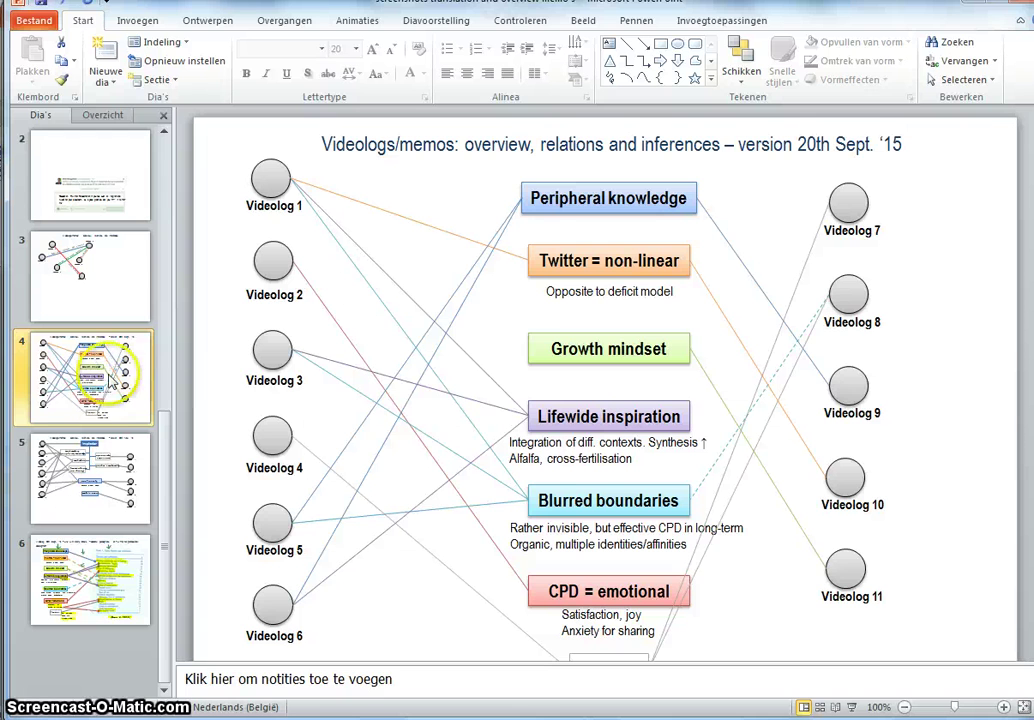
Step: Switch back to NVivo, show the project's nodes and expand the inspiration node
{"action": "left_click", "coordinate": [115, 484]}
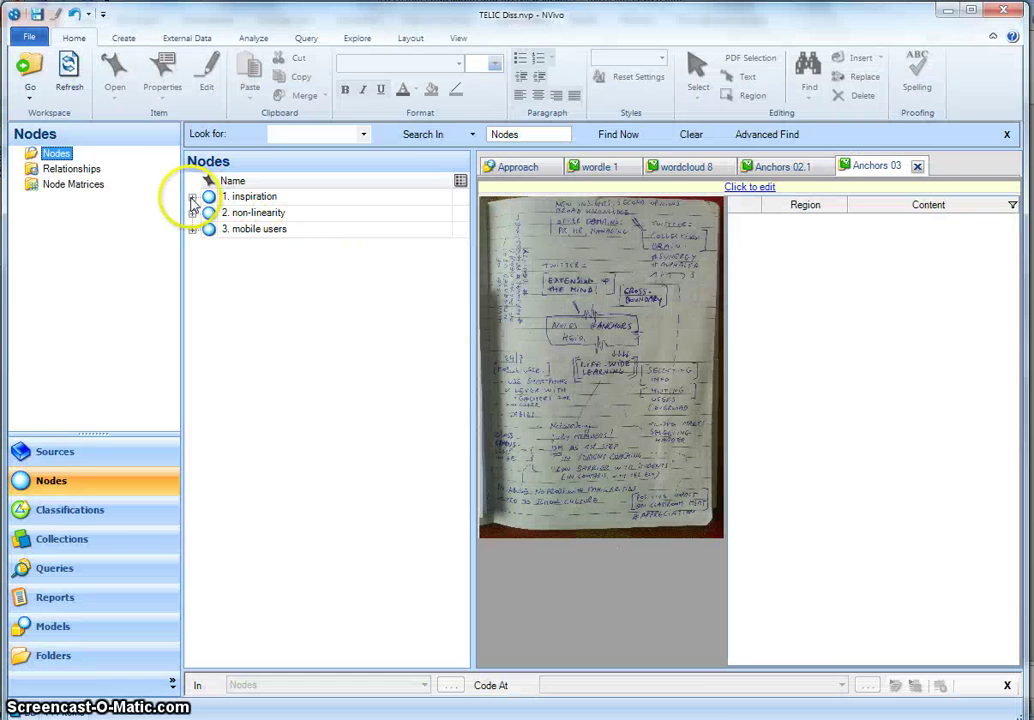
{"action": "left_click", "coordinate": [192, 198]}
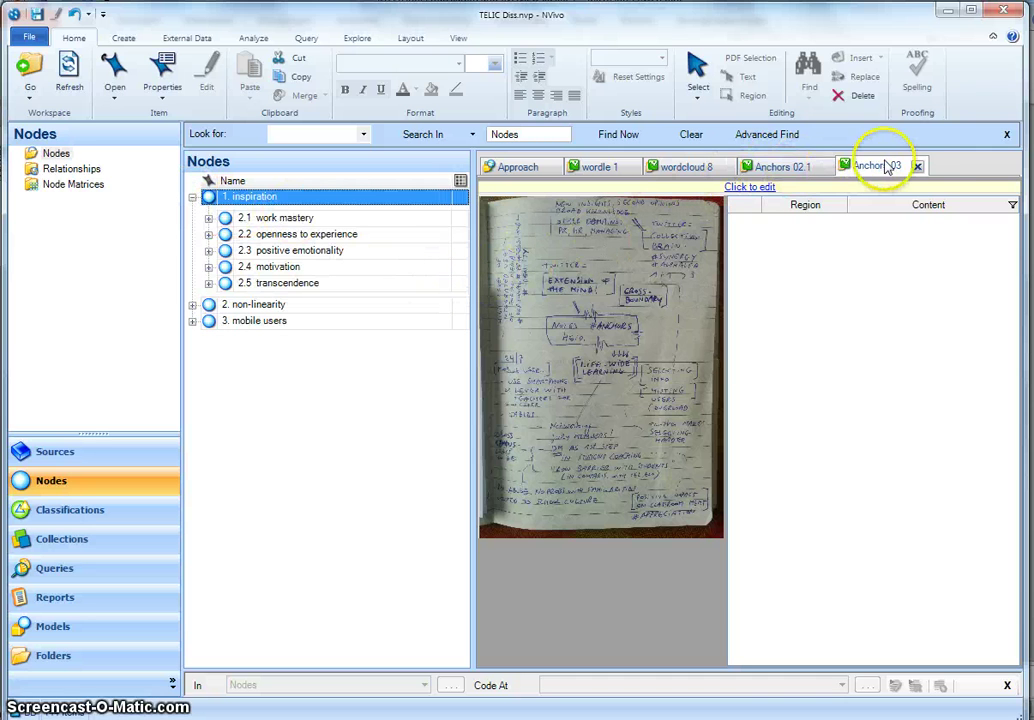
Step: Close the Anchors 03 picture, then briefly expand the work mastery node to check its child nodes and collapse it again
{"action": "left_click", "coordinate": [917, 166]}
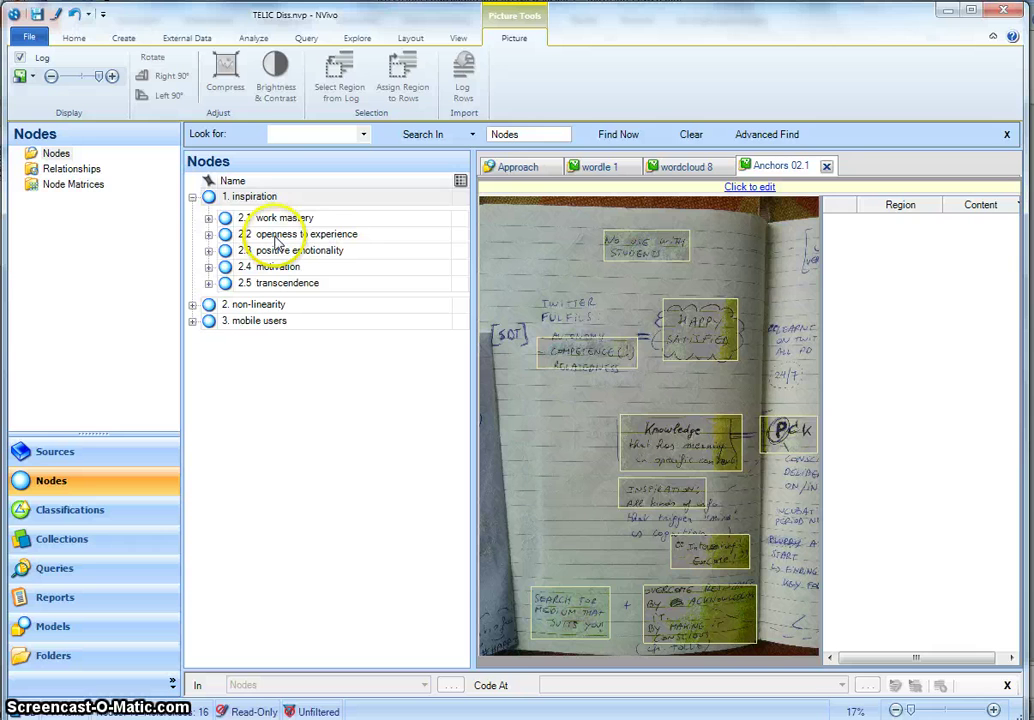
{"action": "left_click", "coordinate": [208, 218]}
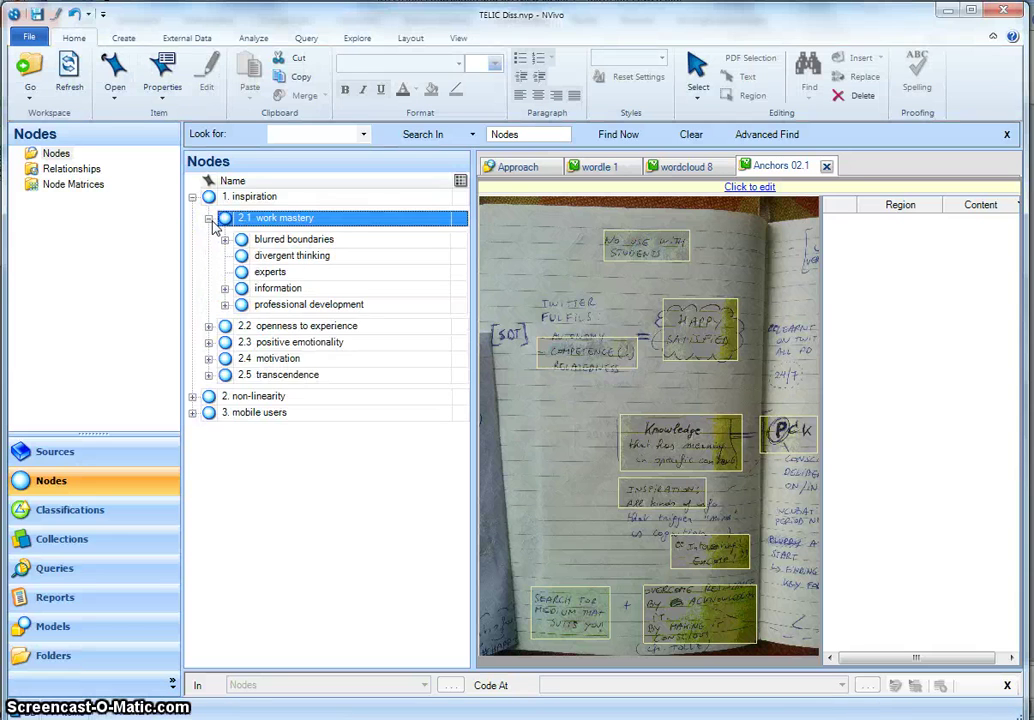
{"action": "left_click", "coordinate": [209, 219]}
{"action": "left_click", "coordinate": [238, 200]}
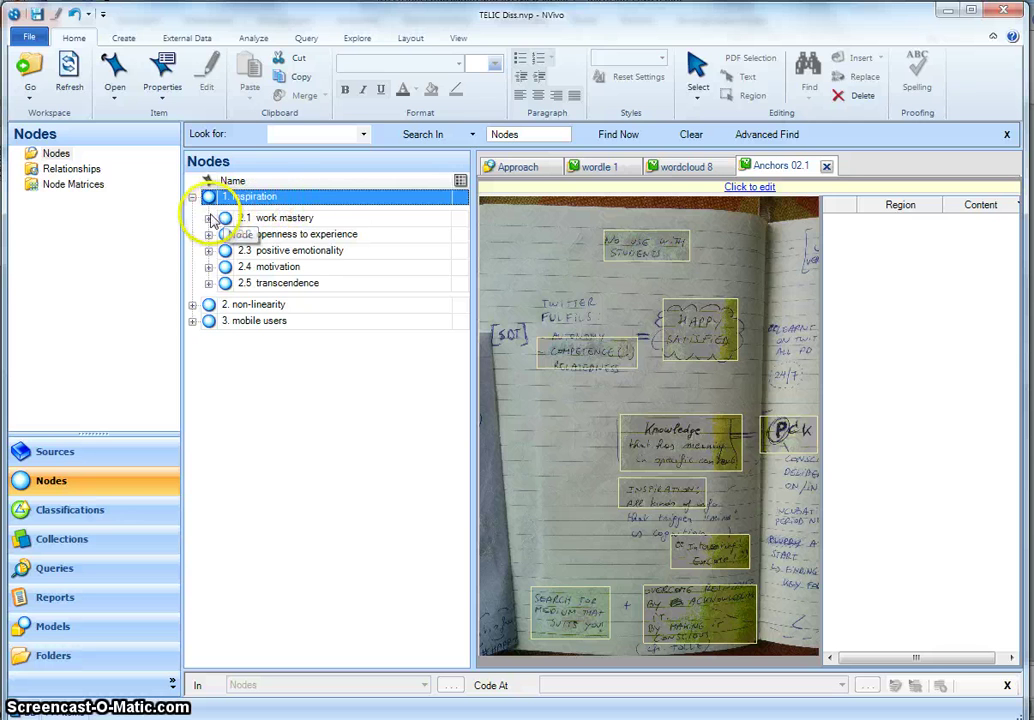
Step: Go through the five subnodes of inspiration one by one, followed by the non-linearity and mobile users nodes
{"action": "left_click", "coordinate": [283, 219]}
{"action": "left_click", "coordinate": [287, 235]}
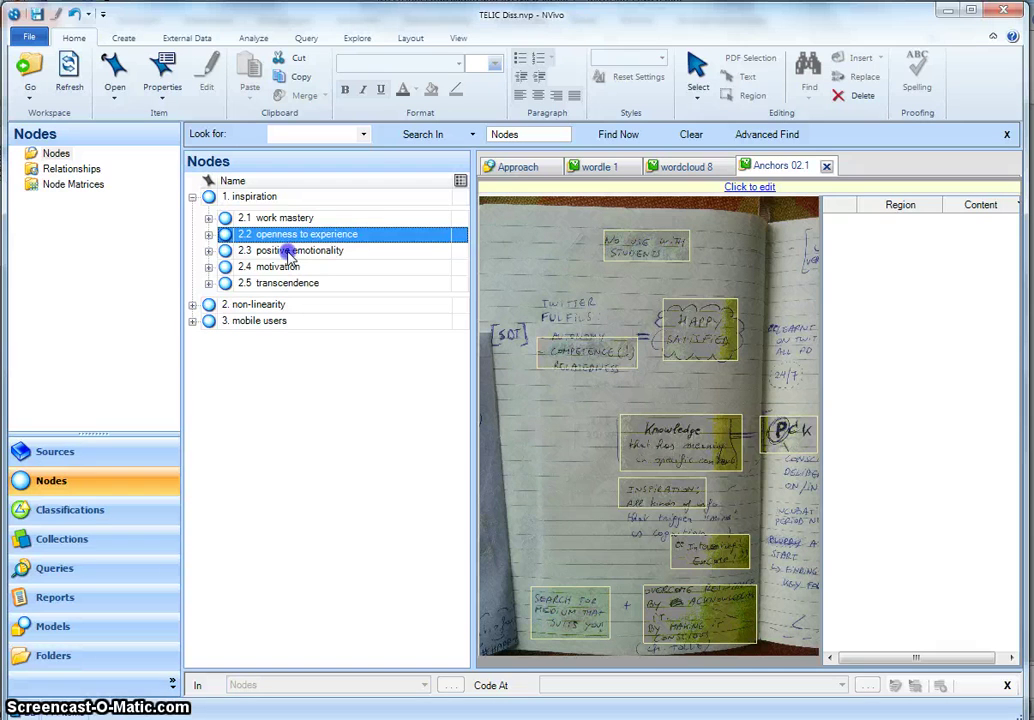
{"action": "left_click", "coordinate": [287, 251]}
{"action": "left_click", "coordinate": [288, 267]}
{"action": "left_click", "coordinate": [285, 284]}
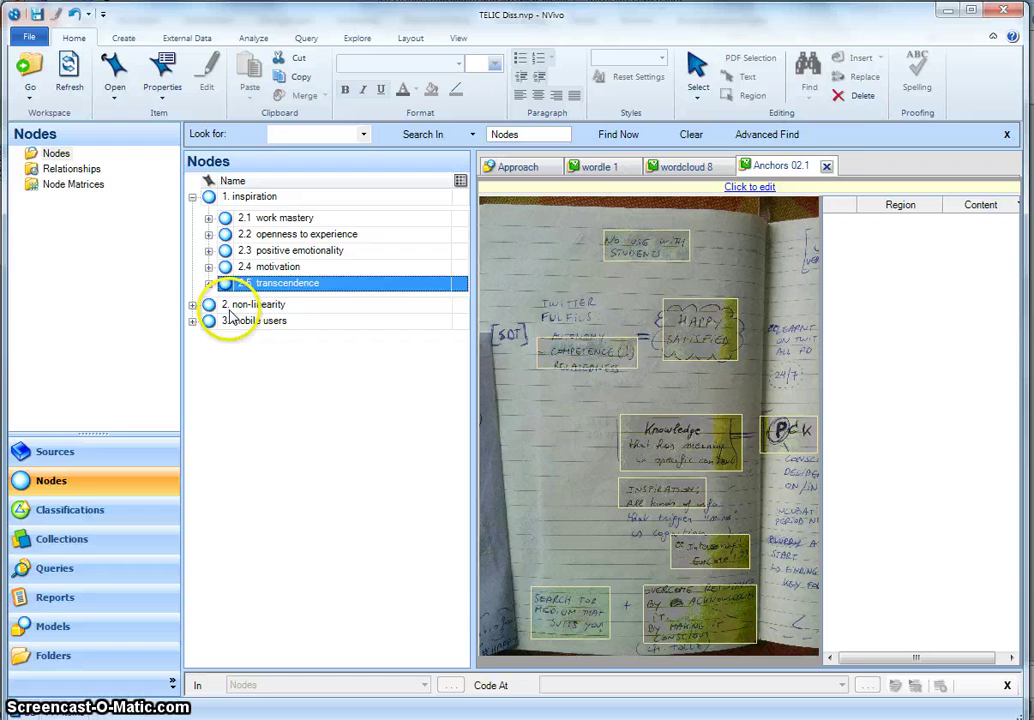
{"action": "left_click", "coordinate": [238, 305]}
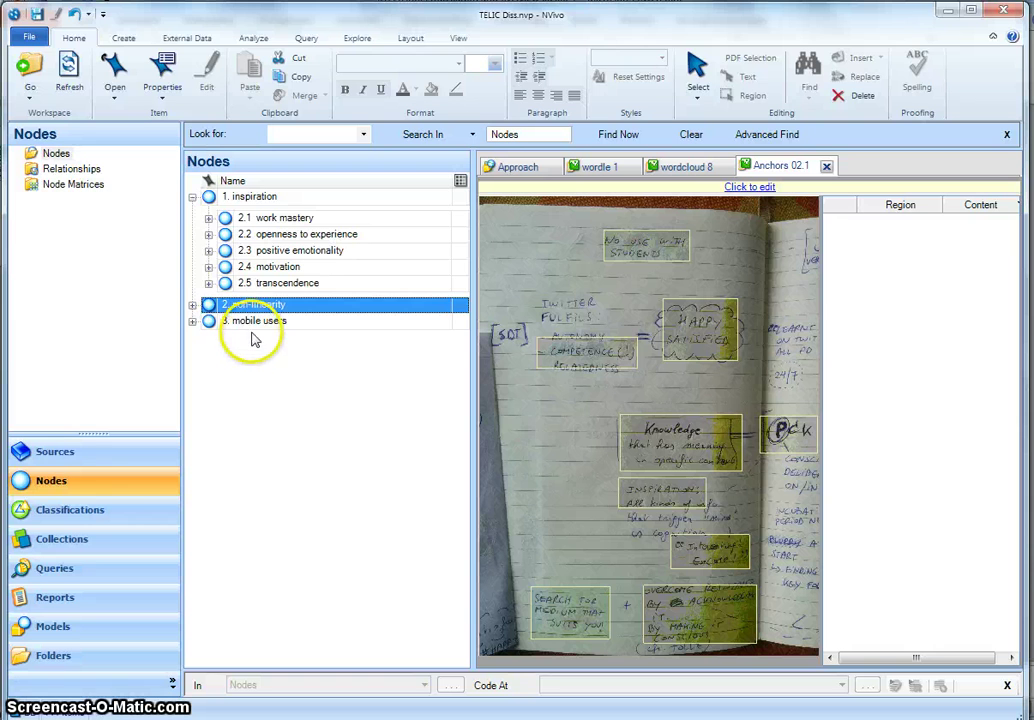
{"action": "left_click", "coordinate": [254, 325]}
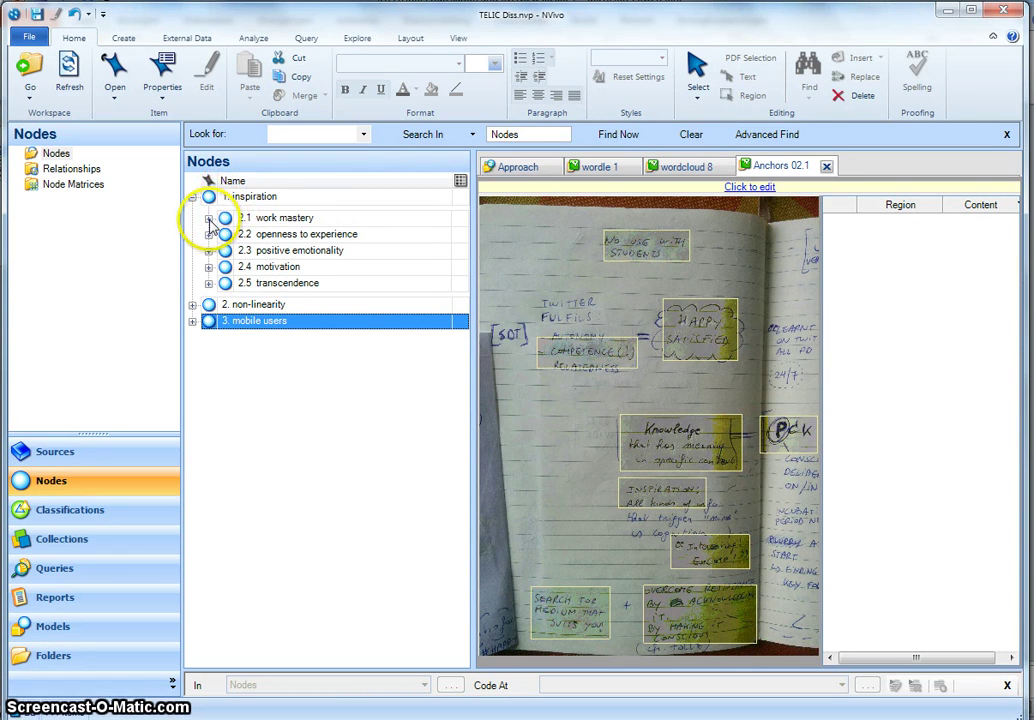
Step: Expand work mastery and its blurred boundaries, information and professional development nodes to examine their child codes
{"action": "left_click", "coordinate": [208, 219]}
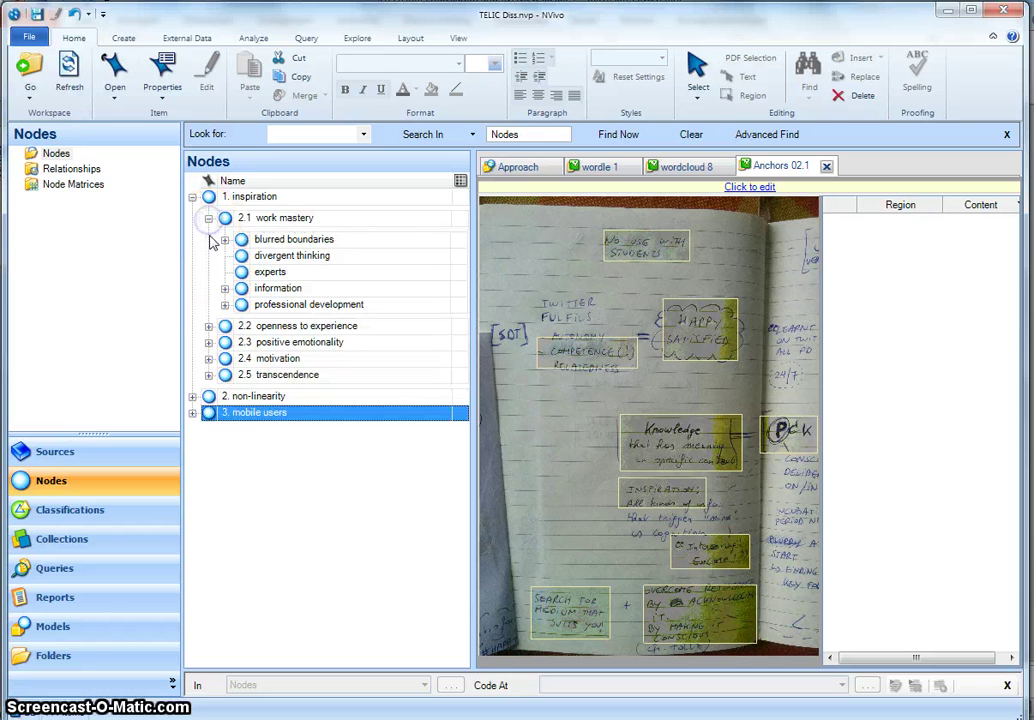
{"action": "left_click", "coordinate": [226, 241]}
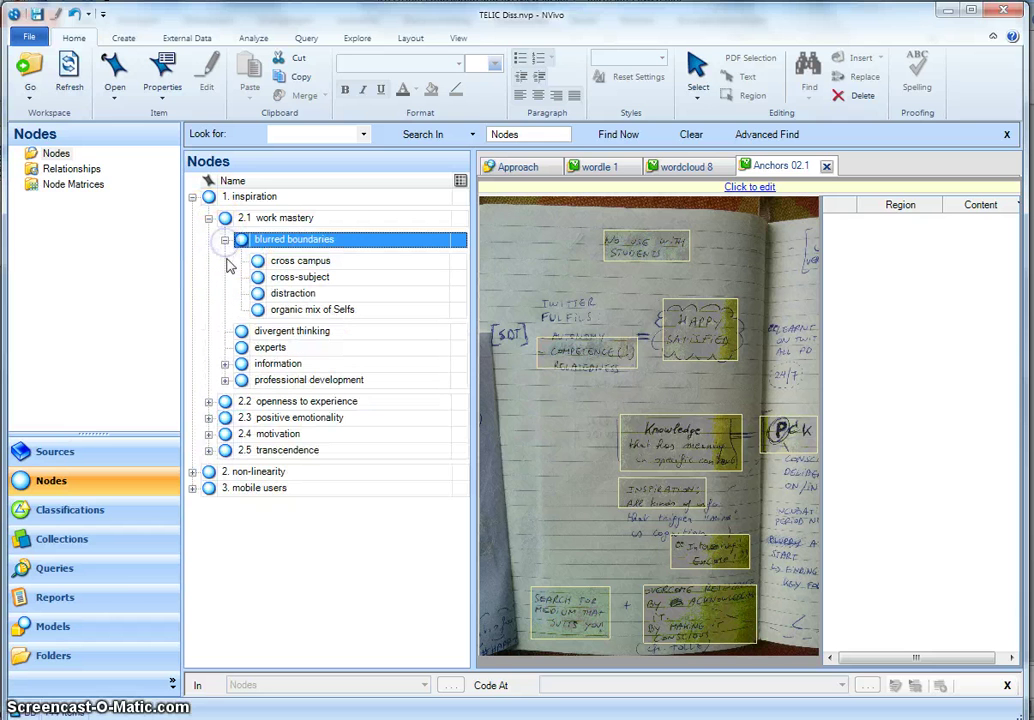
{"action": "left_click", "coordinate": [225, 364]}
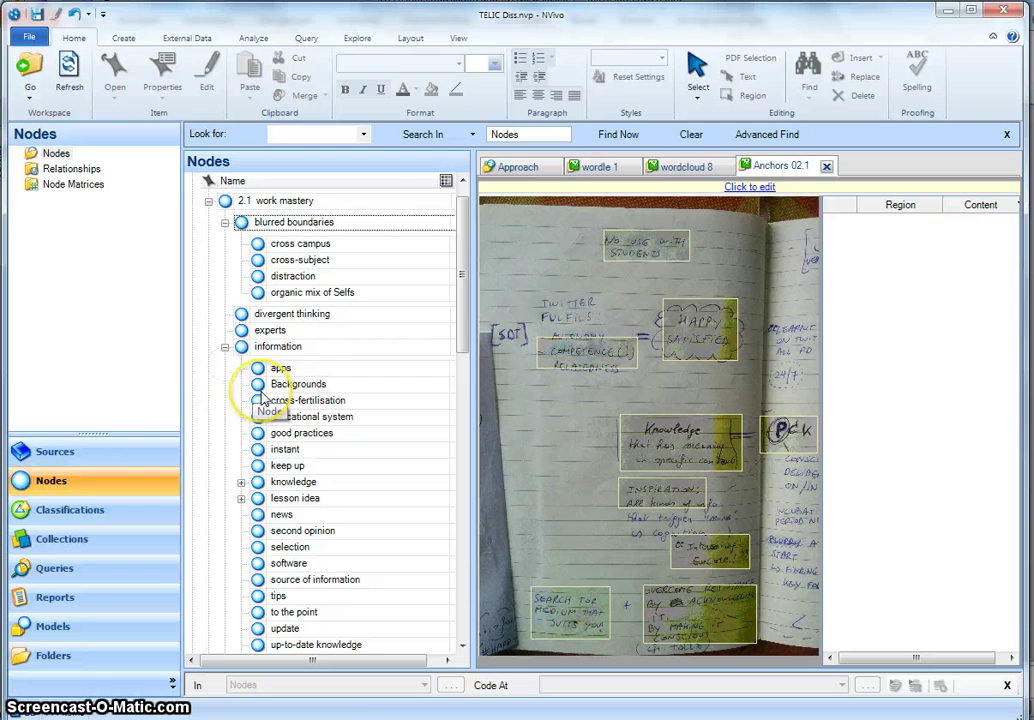
{"action": "scroll", "coordinate": [245, 392], "scroll_direction": "down", "scroll_amount": 3}
{"action": "scroll", "coordinate": [263, 398], "scroll_direction": "down", "scroll_amount": 4}
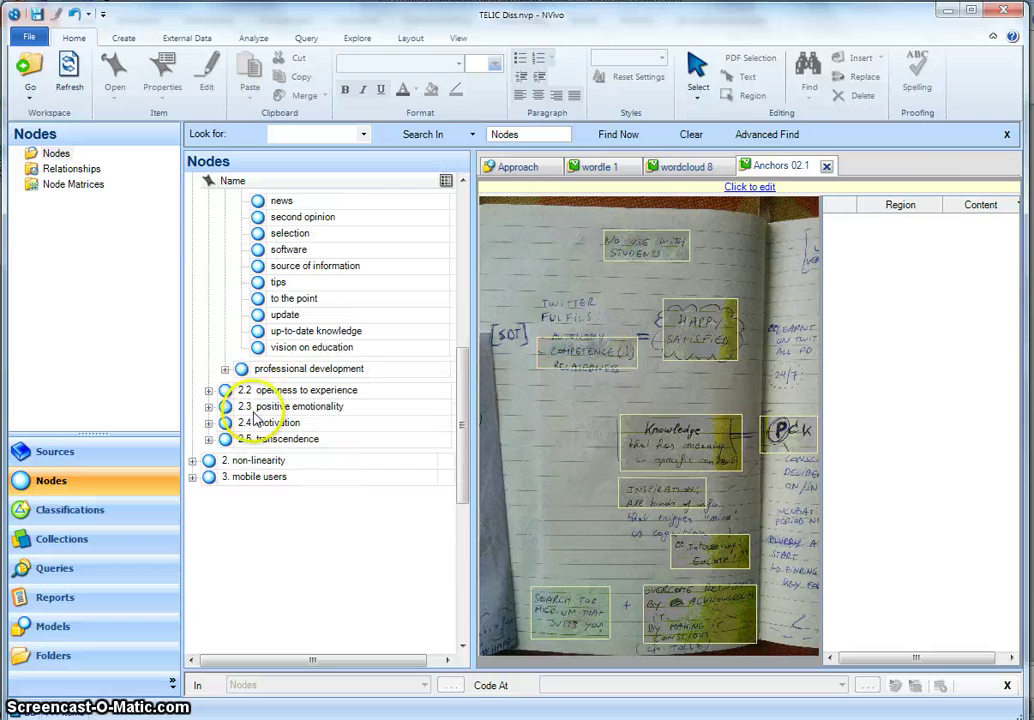
{"action": "left_click", "coordinate": [225, 369]}
{"action": "scroll", "coordinate": [254, 392], "scroll_direction": "down", "scroll_amount": 4}
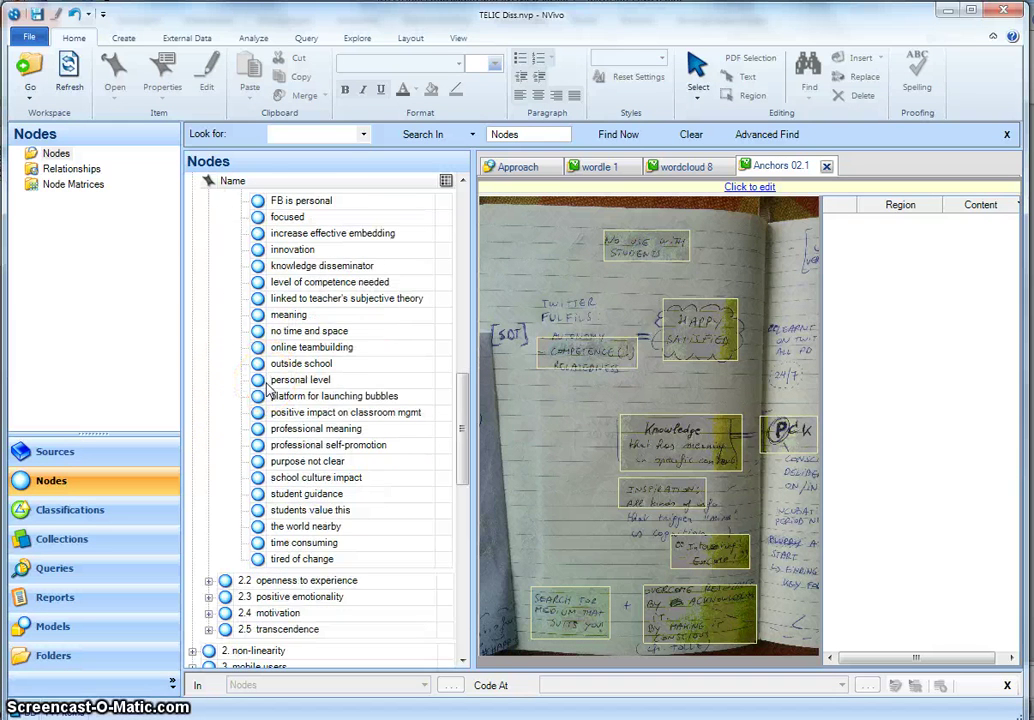
{"action": "scroll", "coordinate": [267, 390], "scroll_direction": "down", "scroll_amount": 3}
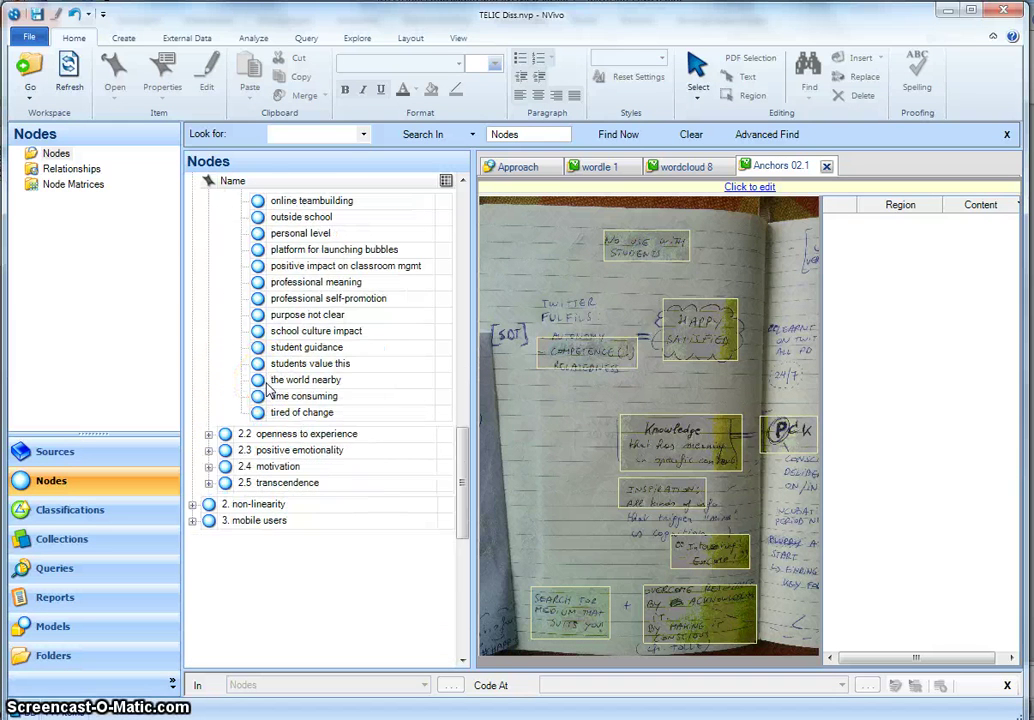
Step: Expand the openness to experience, positive emotionality and motivation nodes to view their child nodes
{"action": "left_click", "coordinate": [209, 434]}
{"action": "left_click", "coordinate": [208, 406]}
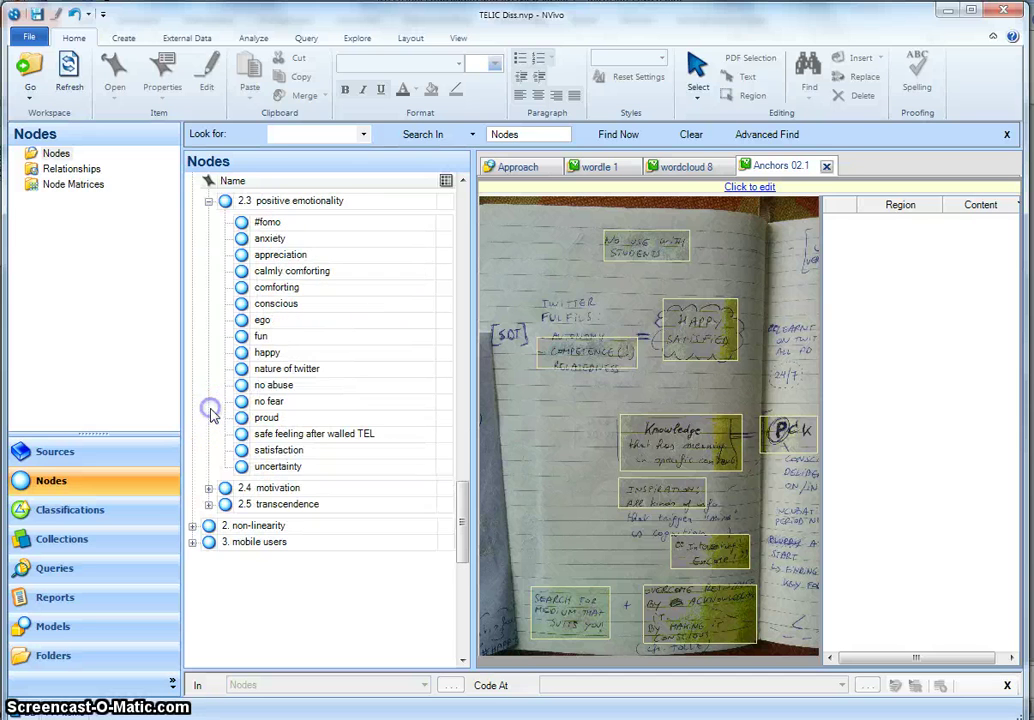
{"action": "scroll", "coordinate": [215, 455], "scroll_direction": "down", "scroll_amount": 1}
{"action": "left_click", "coordinate": [208, 434]}
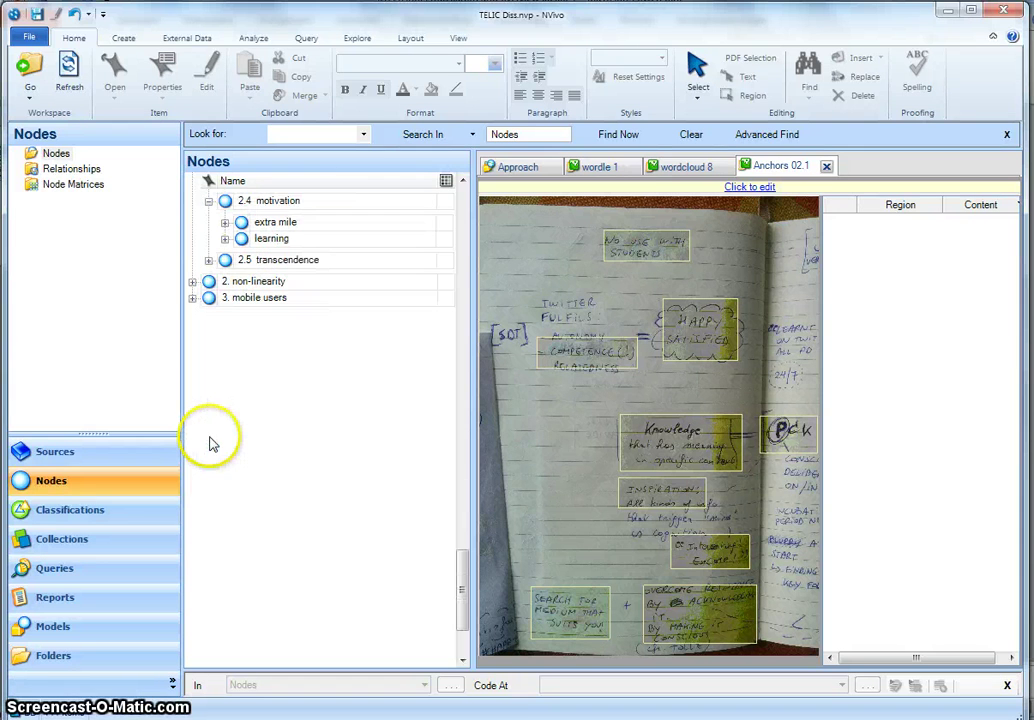
Step: Return to the start of the node list and collapse work mastery, openness to experience, positive emotionality and motivation
{"action": "scroll", "coordinate": [231, 365], "scroll_direction": "up", "scroll_amount": 10}
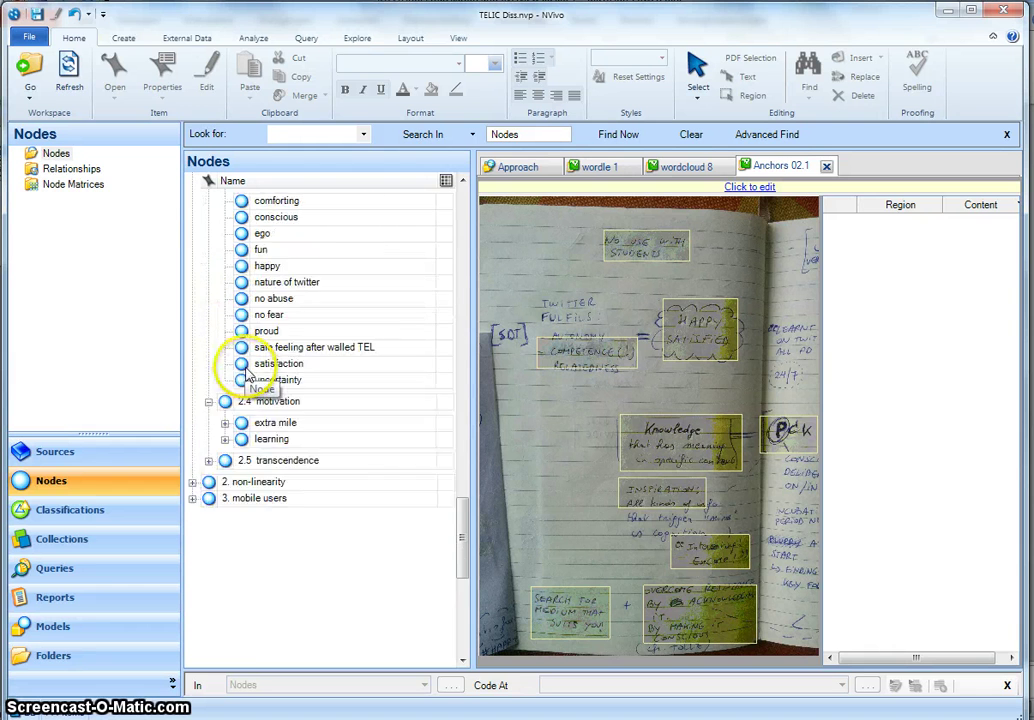
{"action": "scroll", "coordinate": [249, 380], "scroll_direction": "up", "scroll_amount": 12}
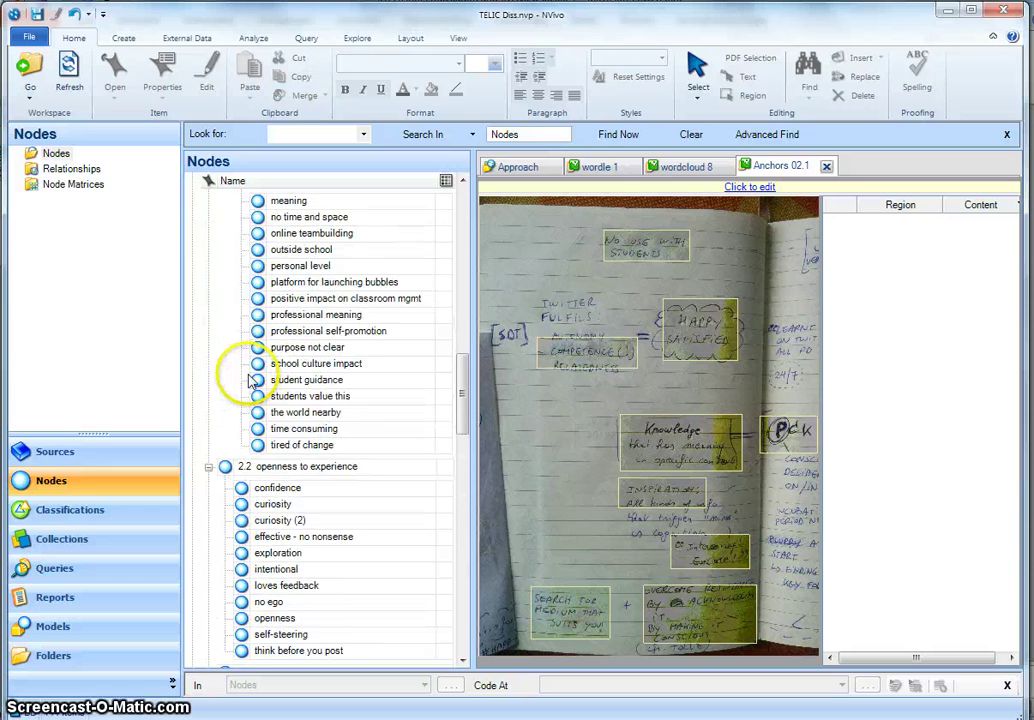
{"action": "scroll", "coordinate": [249, 380], "scroll_direction": "up", "scroll_amount": 4}
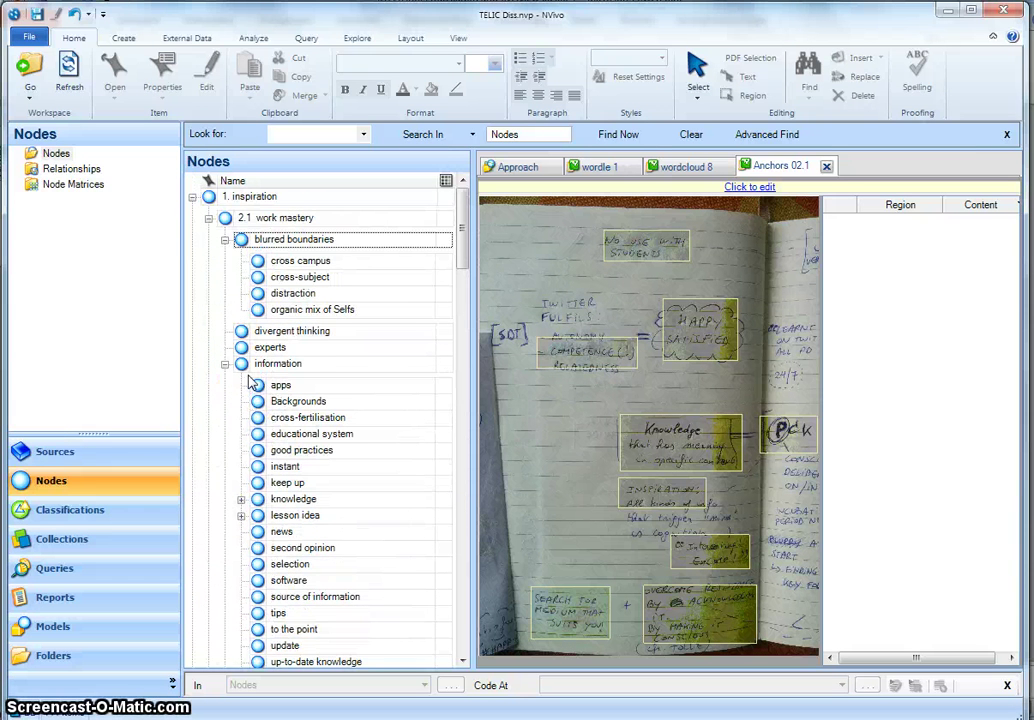
{"action": "left_click", "coordinate": [208, 218]}
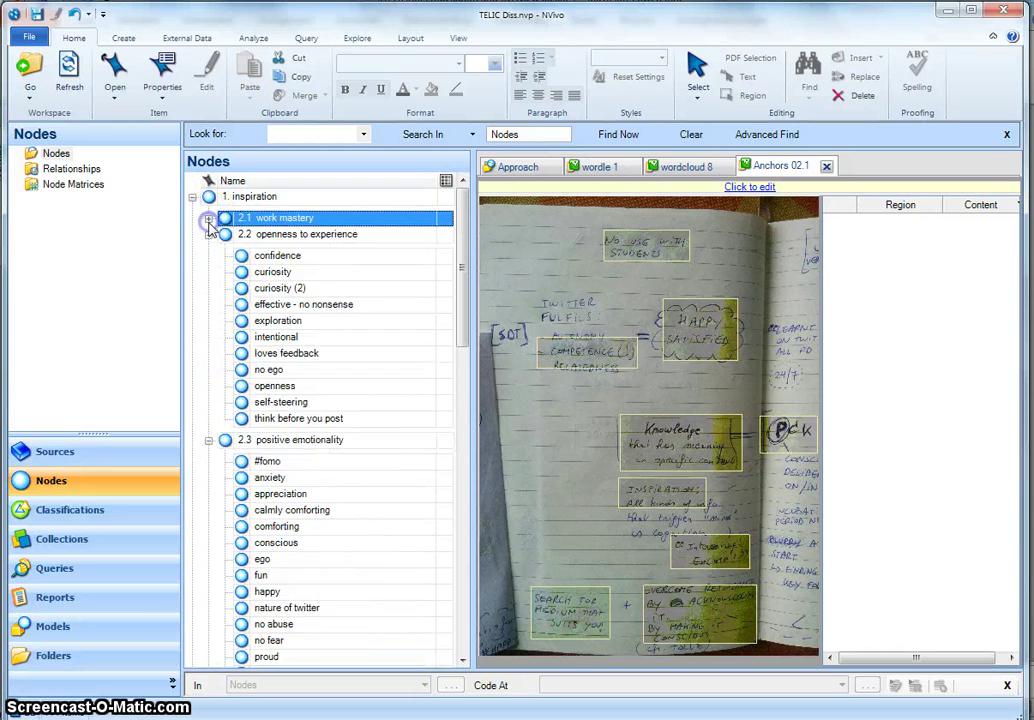
{"action": "left_click", "coordinate": [208, 234]}
{"action": "left_click", "coordinate": [208, 250]}
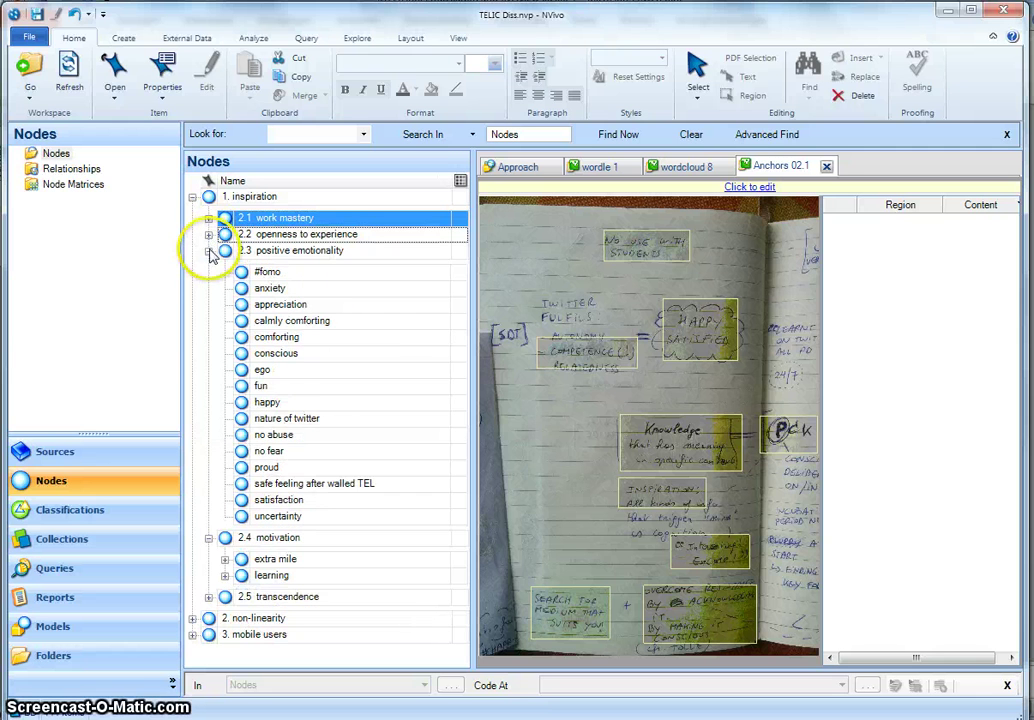
{"action": "left_click", "coordinate": [208, 267]}
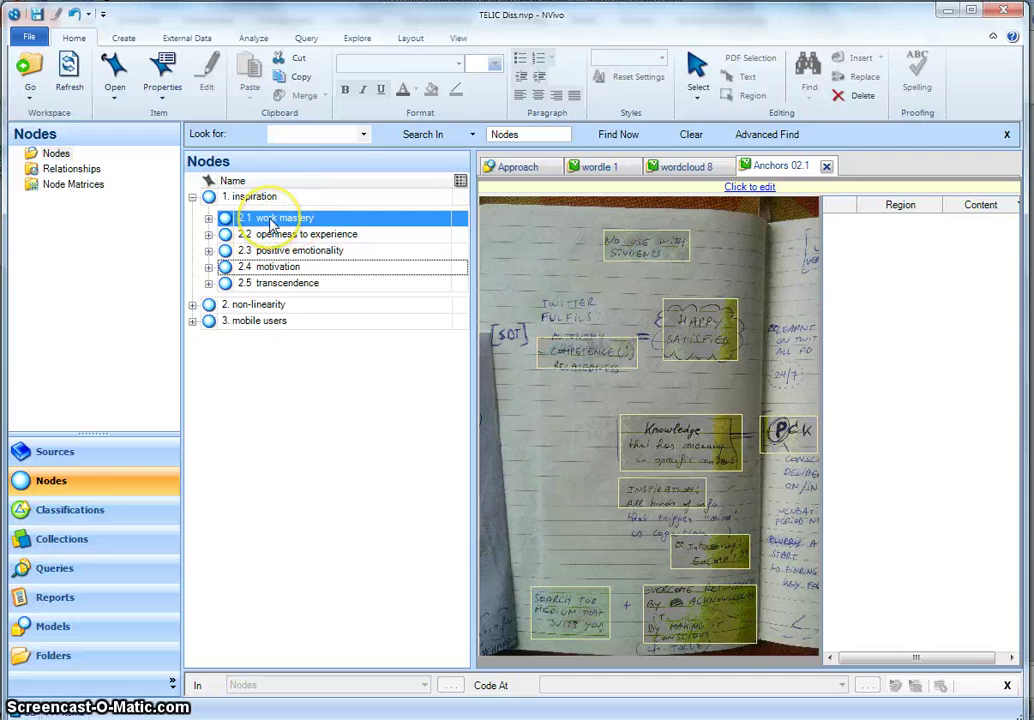
Step: Glance at the queries, return to the nodes, and open the inspiration node to view its coded references
{"action": "left_click", "coordinate": [97, 571]}
{"action": "left_click", "coordinate": [88, 483]}
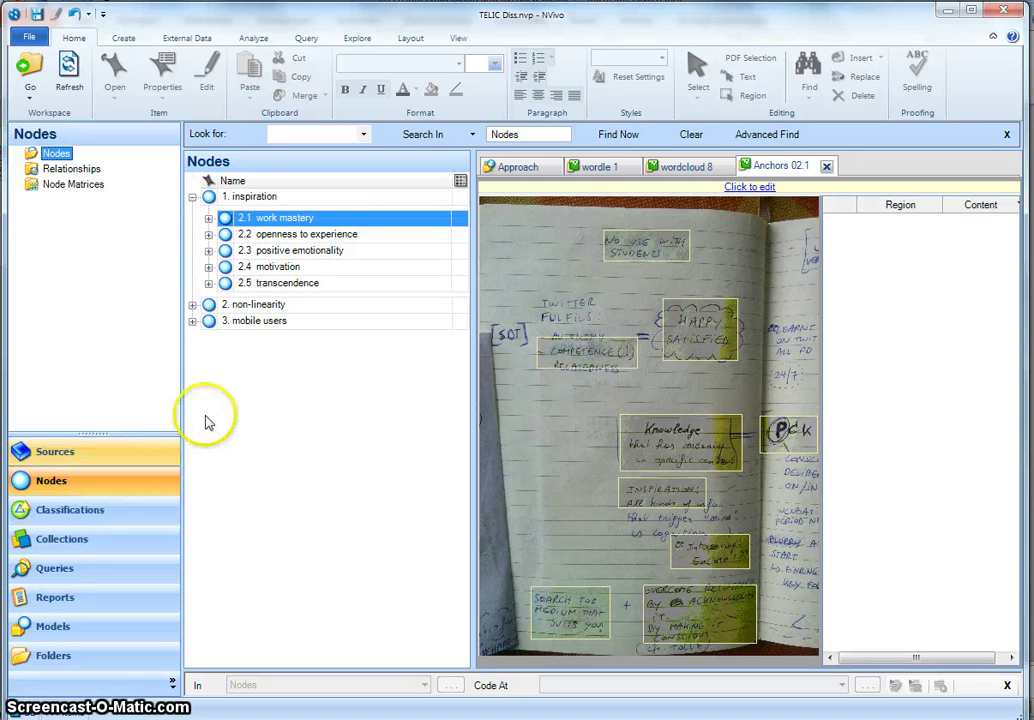
{"action": "left_click", "coordinate": [257, 197]}
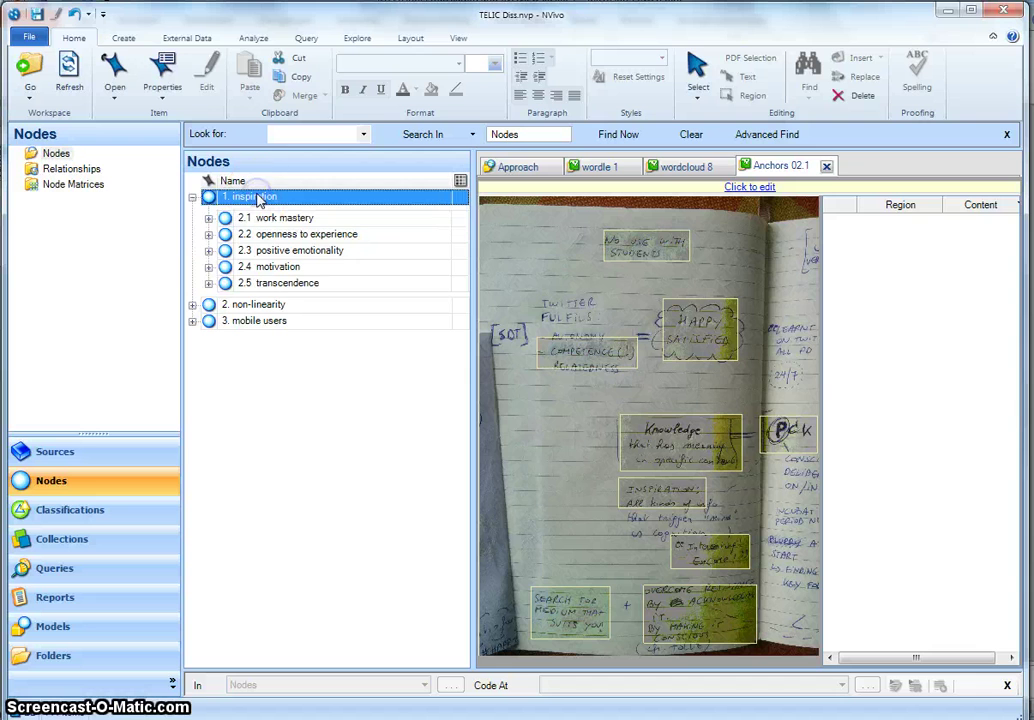
{"action": "double_click", "coordinate": [257, 197]}
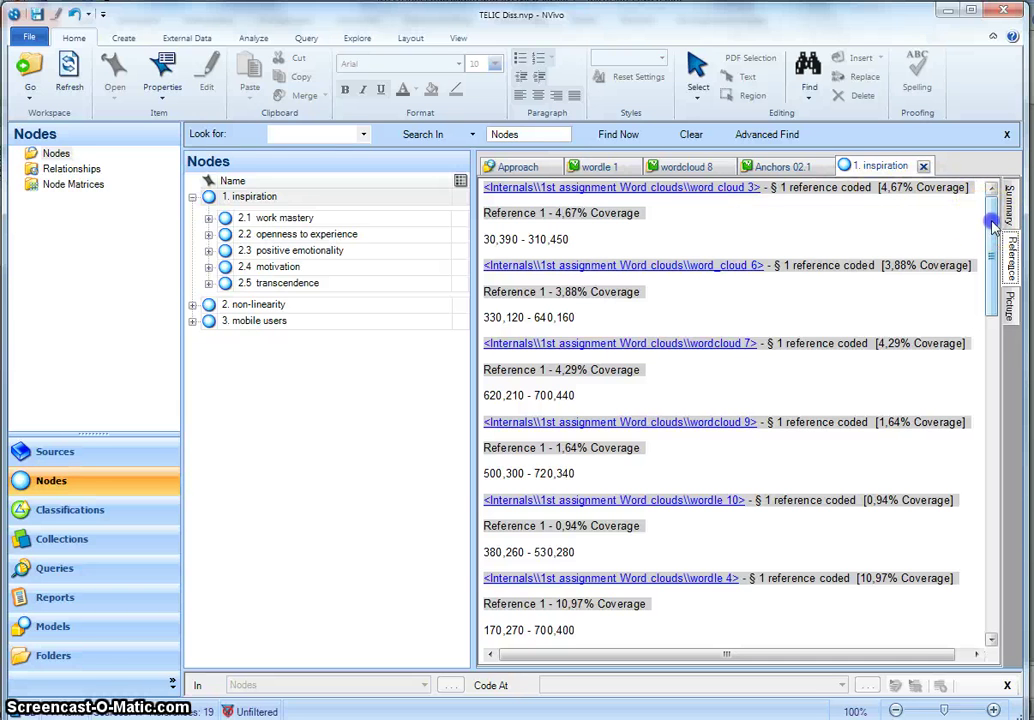
{"action": "left_click_drag", "start_coordinate": [989, 222], "coordinate": [1013, 226]}
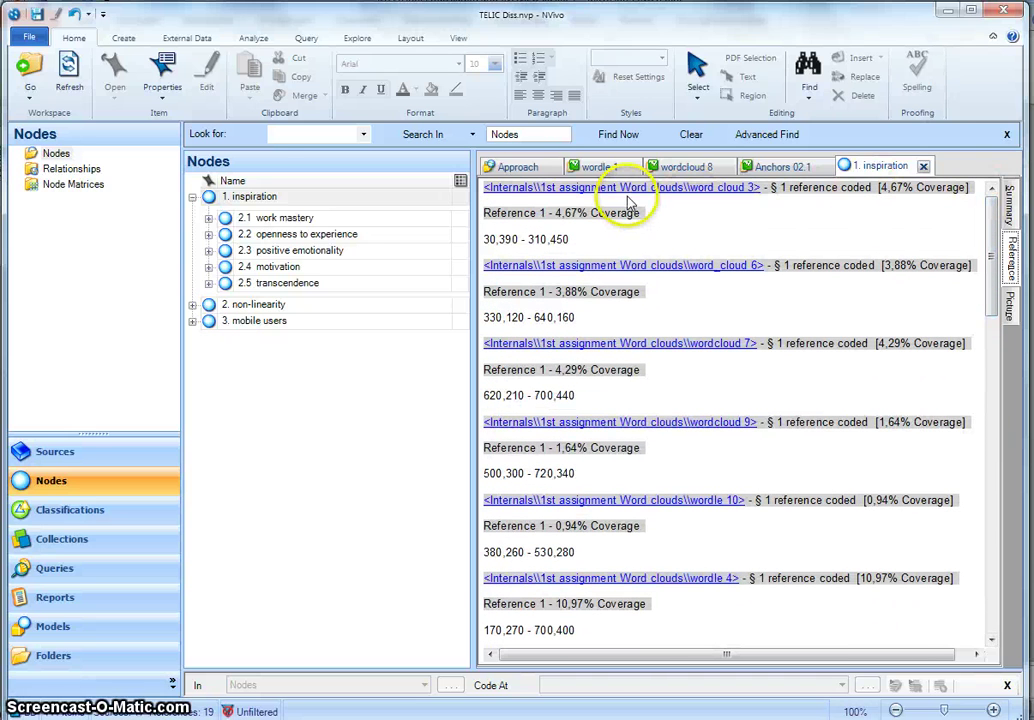
{"action": "left_click", "coordinate": [206, 197]}
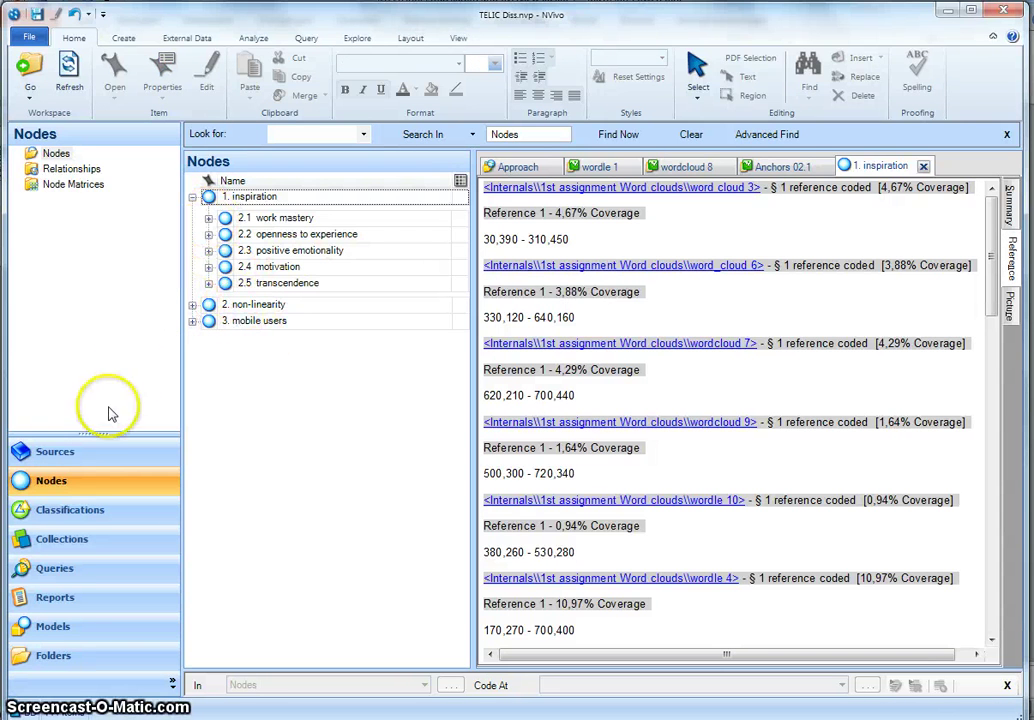
Step: Show the project's queries and start a new Coding query
{"action": "left_click", "coordinate": [84, 571]}
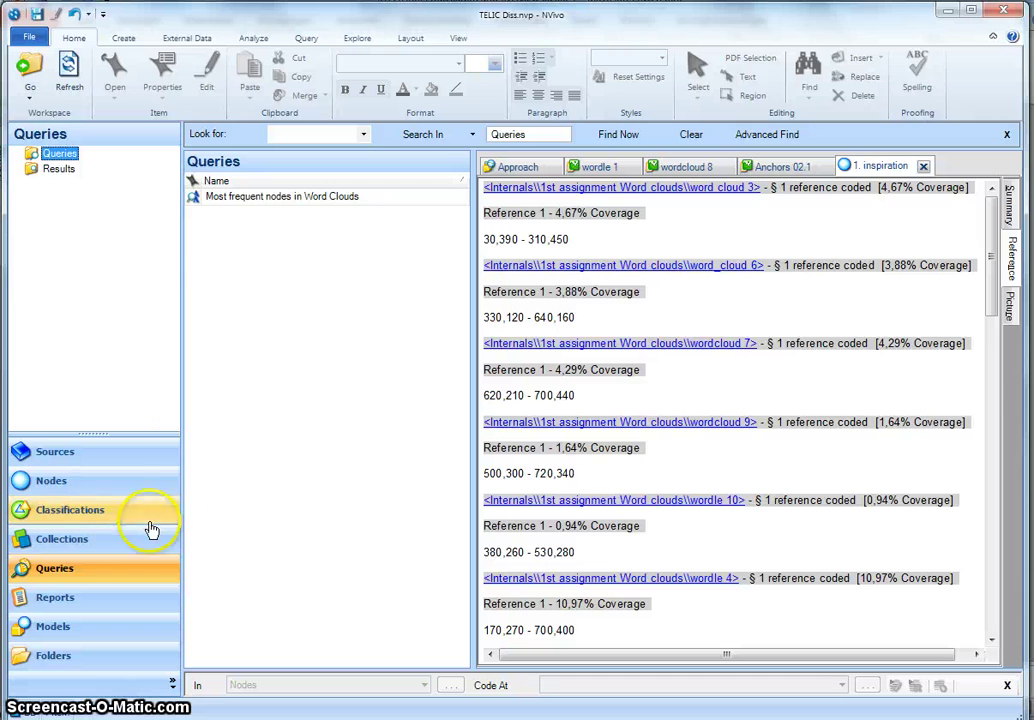
{"action": "right_click", "coordinate": [291, 290]}
{"action": "mouse_move", "coordinate": [258, 305]}
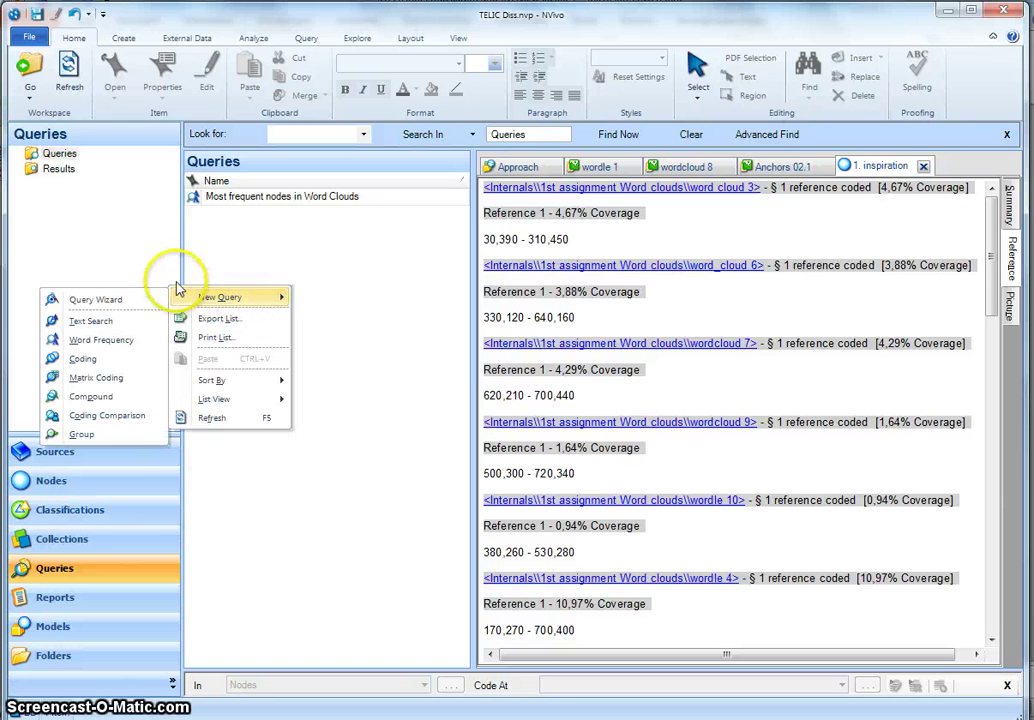
{"action": "left_click", "coordinate": [98, 363]}
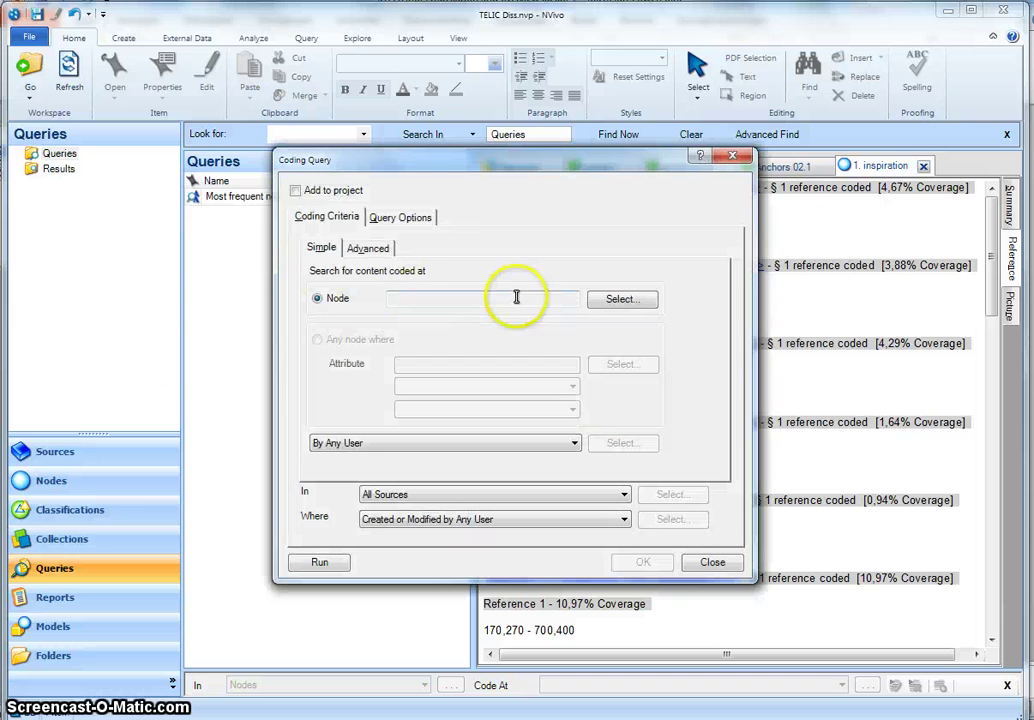
Step: In the query's node selection, expand inspiration, work mastery, information and knowledge to list the knowledge subnodes
{"action": "left_click", "coordinate": [610, 301]}
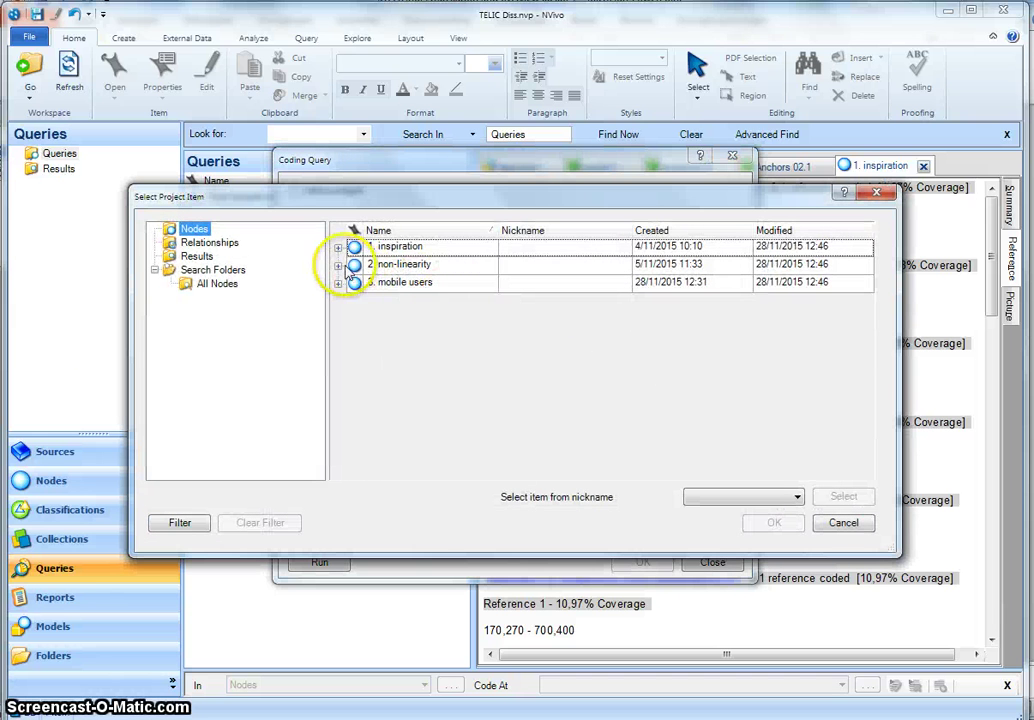
{"action": "left_click", "coordinate": [339, 248]}
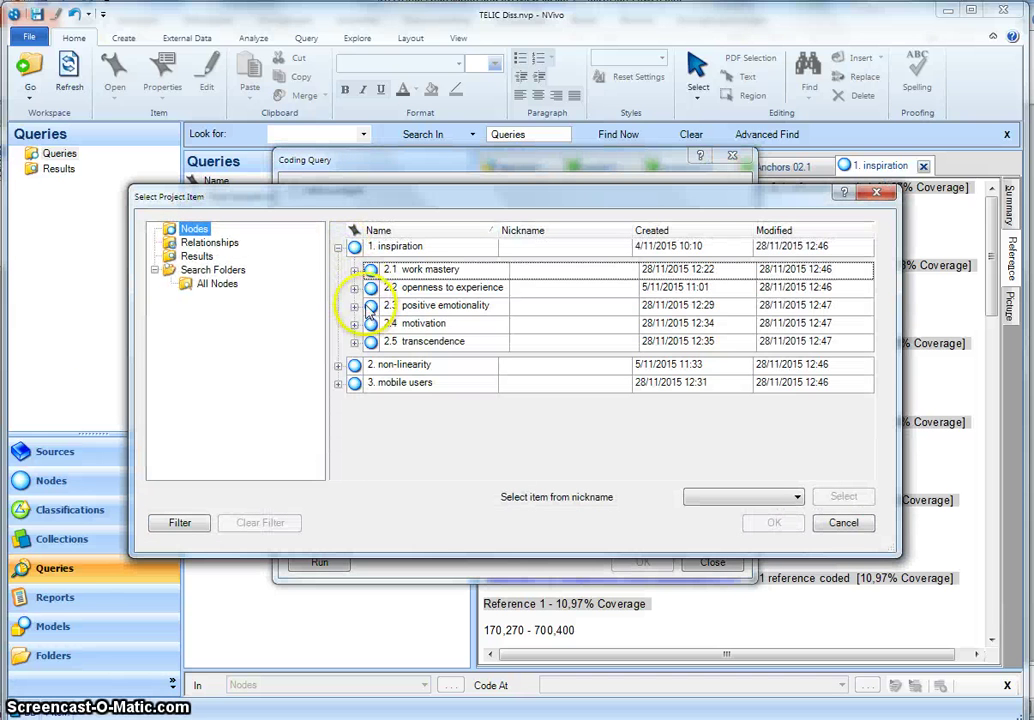
{"action": "left_click", "coordinate": [354, 270]}
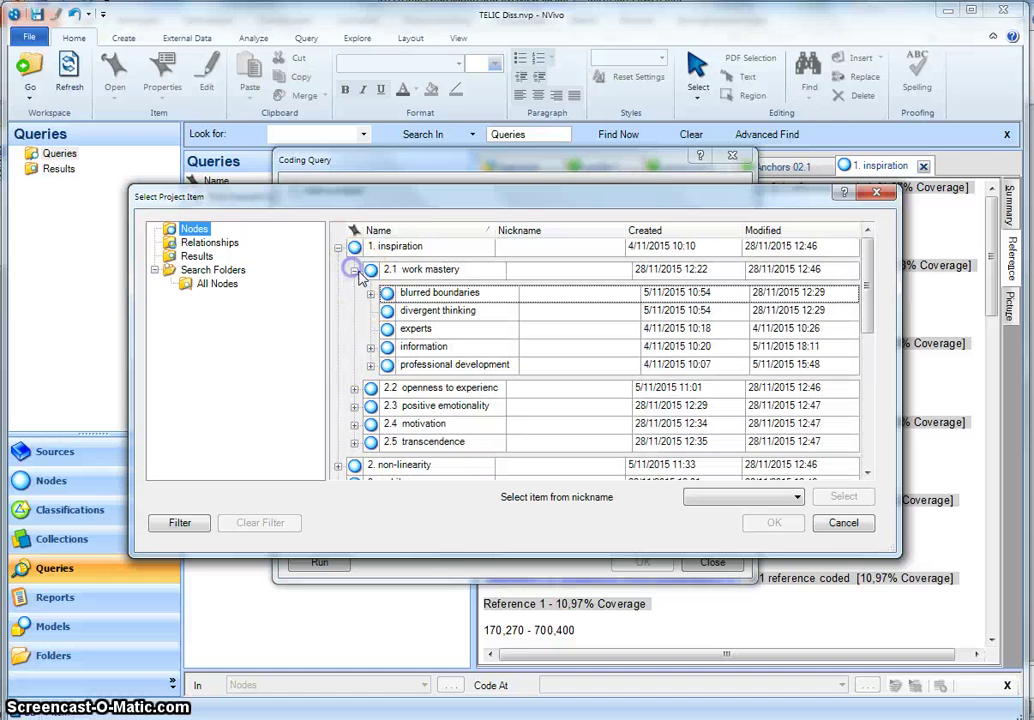
{"action": "left_click", "coordinate": [370, 364]}
{"action": "left_click", "coordinate": [370, 364]}
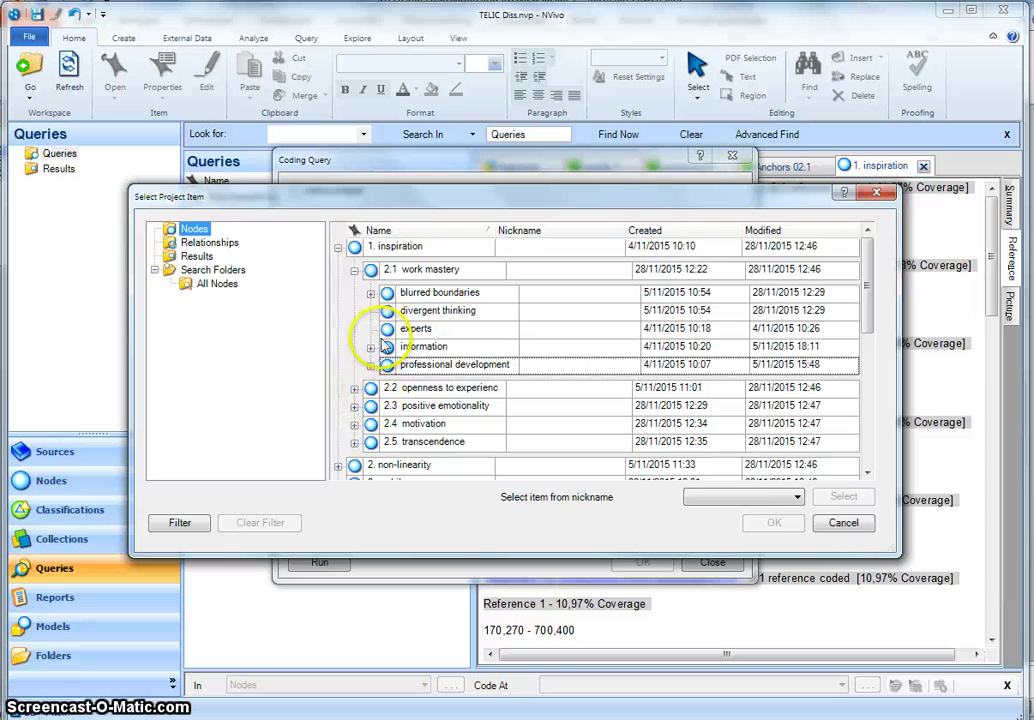
{"action": "left_click", "coordinate": [371, 346]}
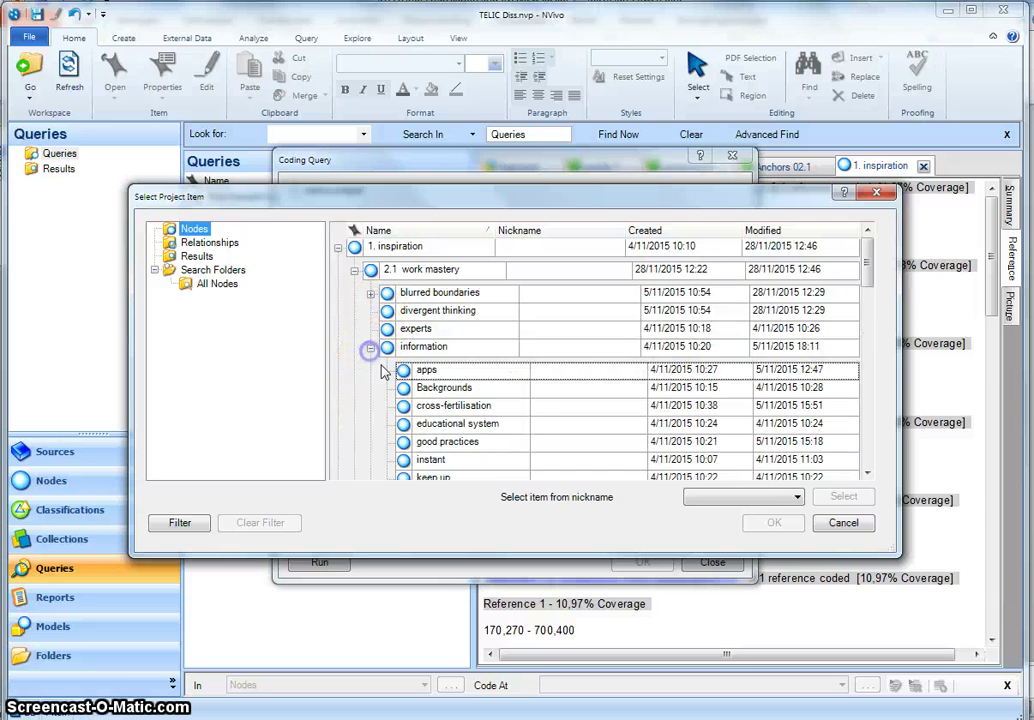
{"action": "scroll", "coordinate": [385, 385], "scroll_direction": "down", "scroll_amount": 2}
{"action": "left_click", "coordinate": [387, 373]}
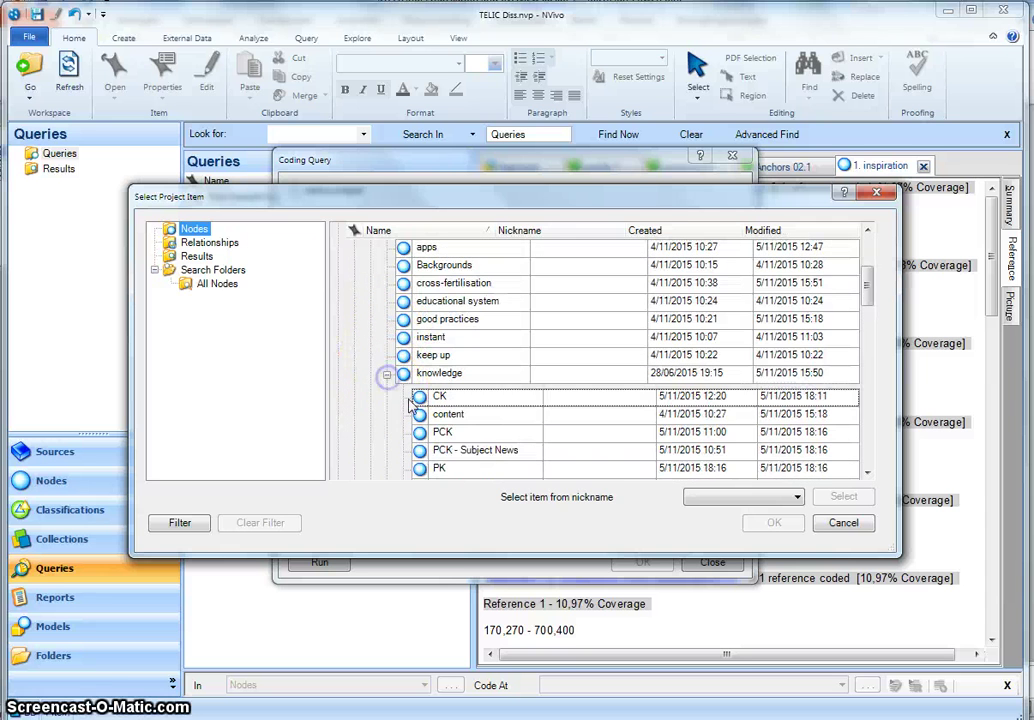
{"action": "scroll", "coordinate": [425, 425], "scroll_direction": "down", "scroll_amount": 2}
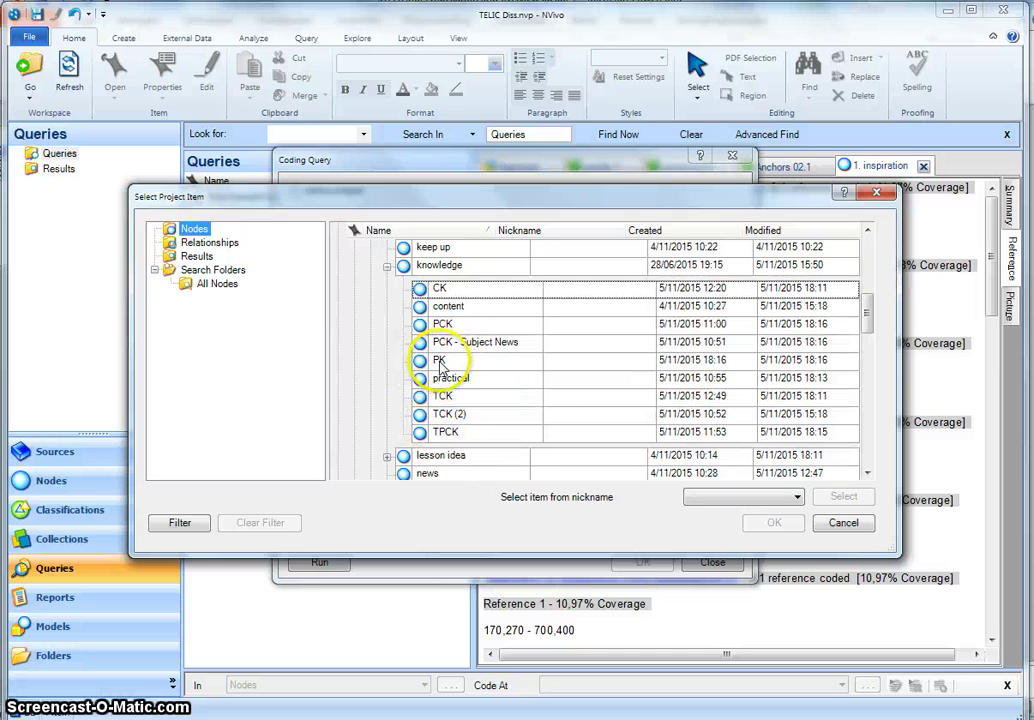
Step: Set PCK as the node to search for, run the coding query on all sources, and view the resulting references
{"action": "left_click", "coordinate": [445, 330]}
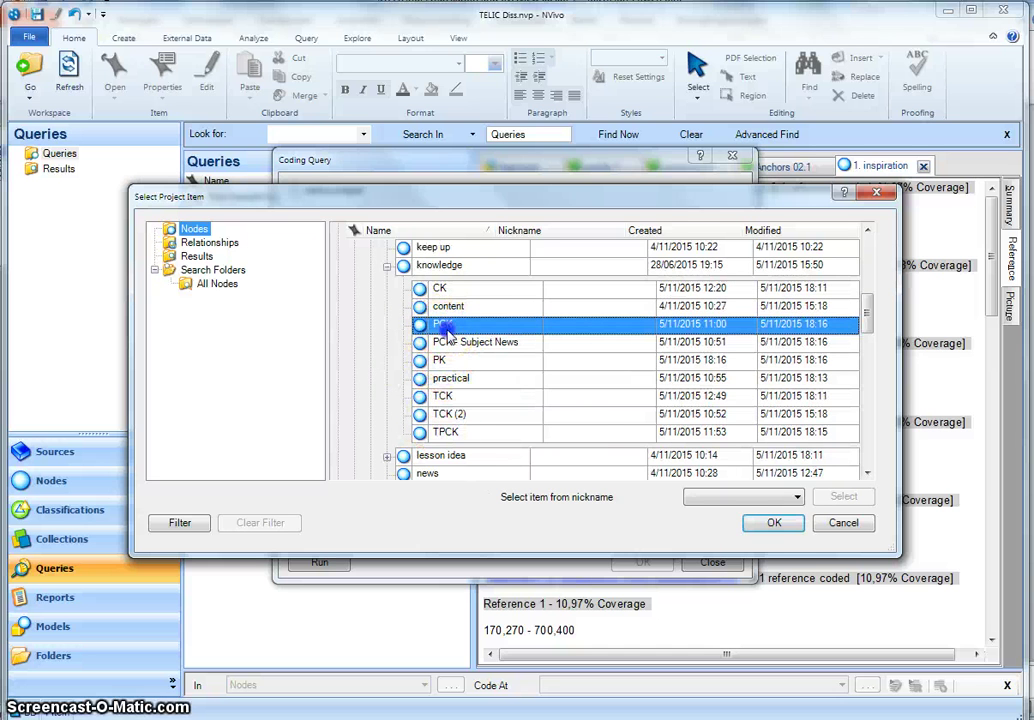
{"action": "left_click", "coordinate": [772, 522]}
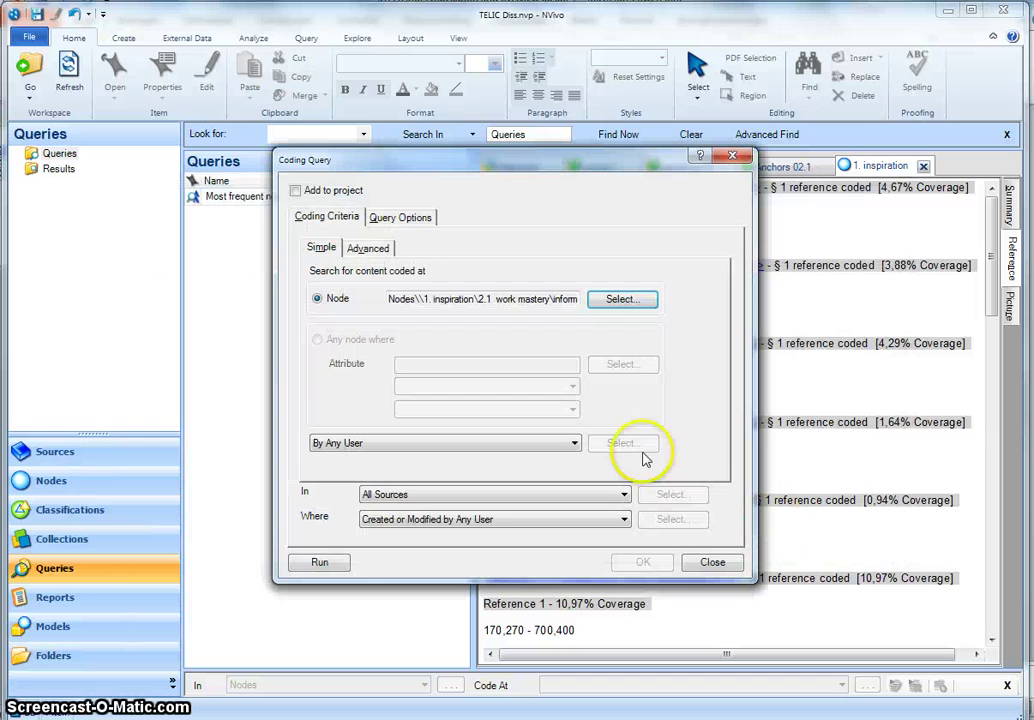
{"action": "left_click", "coordinate": [328, 562]}
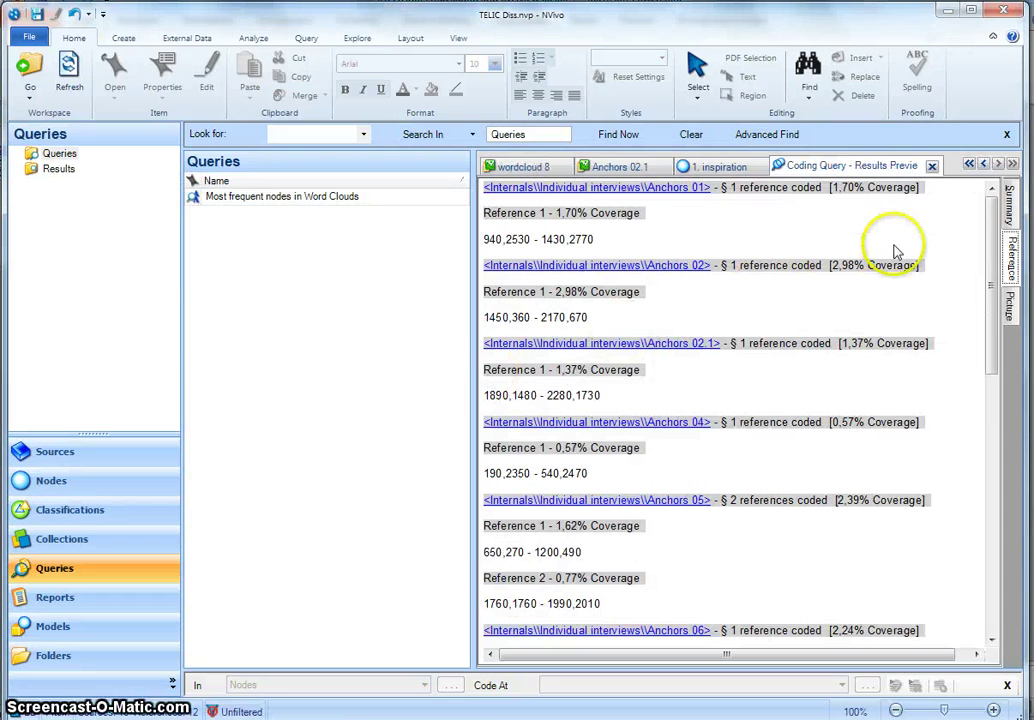
{"action": "left_click_drag", "start_coordinate": [988, 219], "coordinate": [1008, 205]}
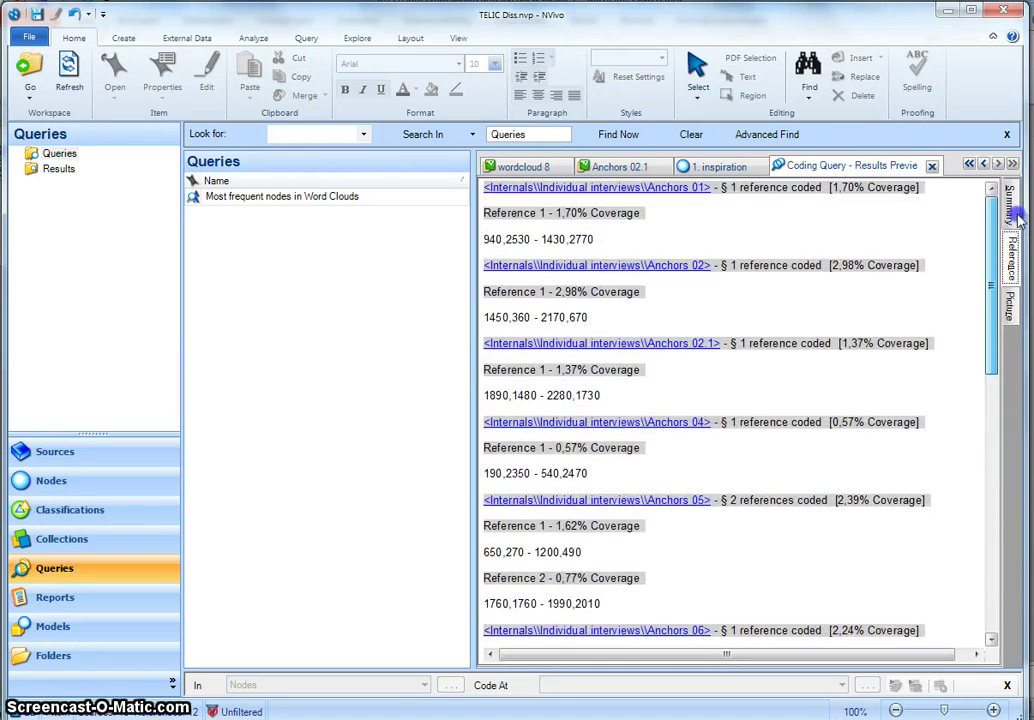